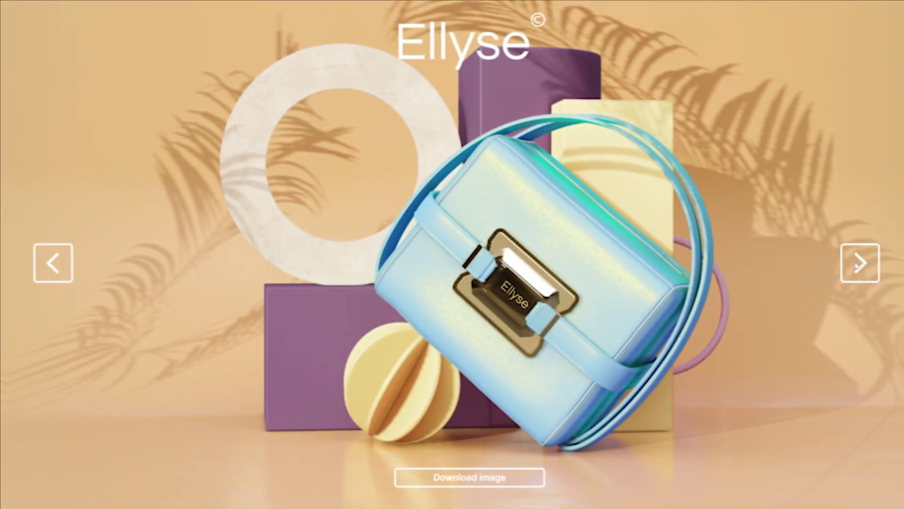
pyautogui.click(857, 265)
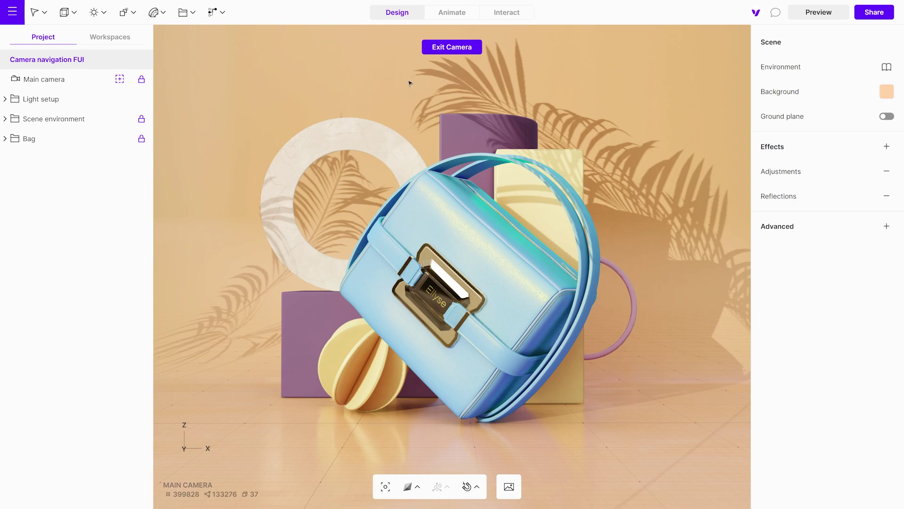
# - Add a Floating UI to the scene and rename it "Watermark Logo"
pyautogui.click(214, 12)
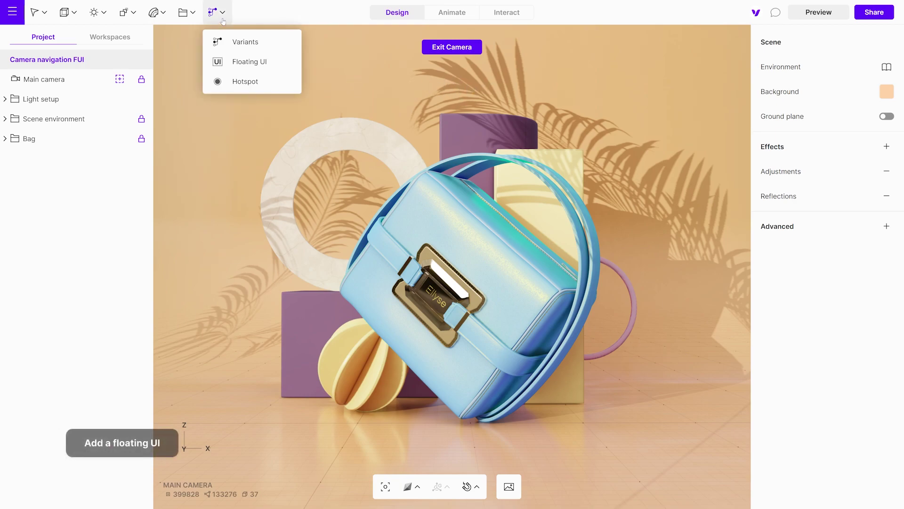
pyautogui.click(229, 62)
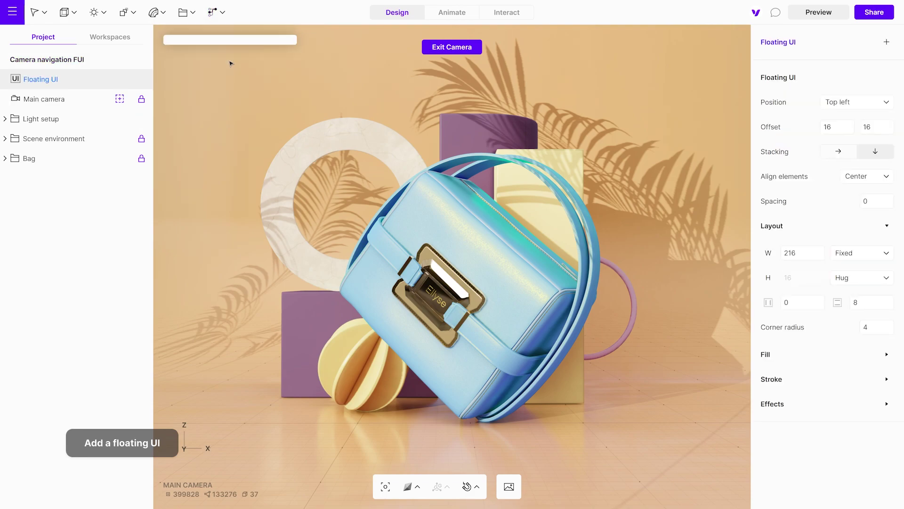
pyautogui.doubleClick(117, 82)
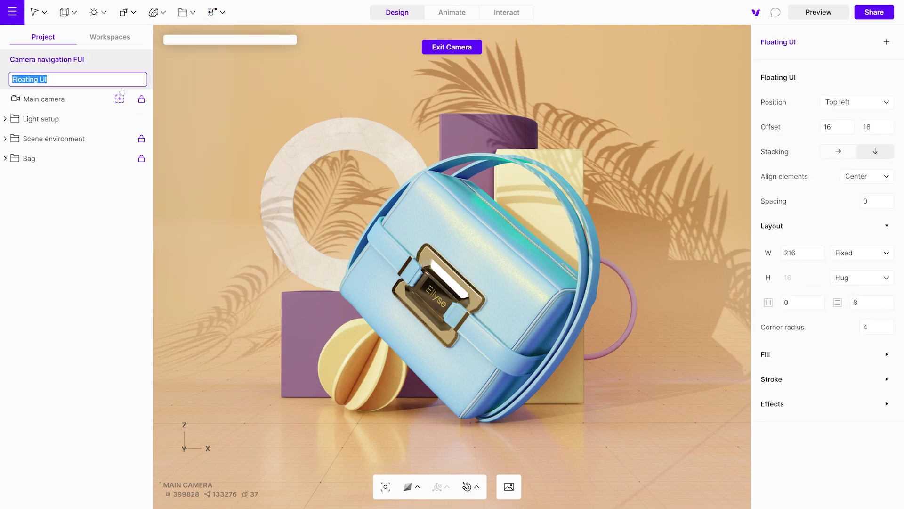
pyautogui.write('Watermark Logo')
pyautogui.press('Return')
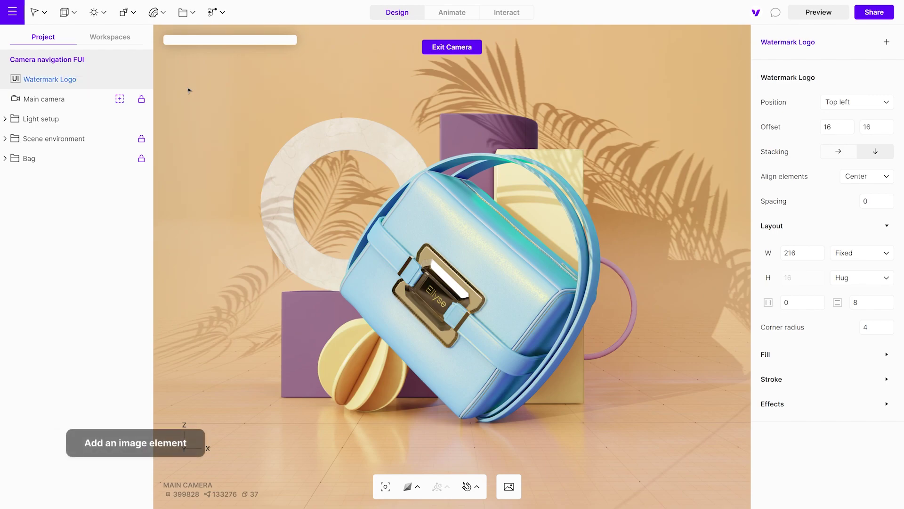
# - Add an image element to the Watermark Logo floating UI and upload the Logo file from the Ellyse folder as its image
pyautogui.click(887, 43)
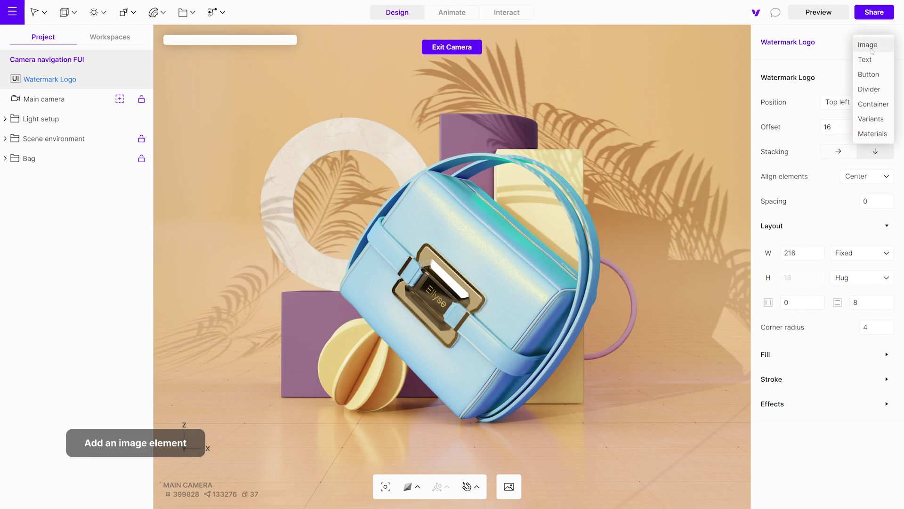
pyautogui.click(871, 45)
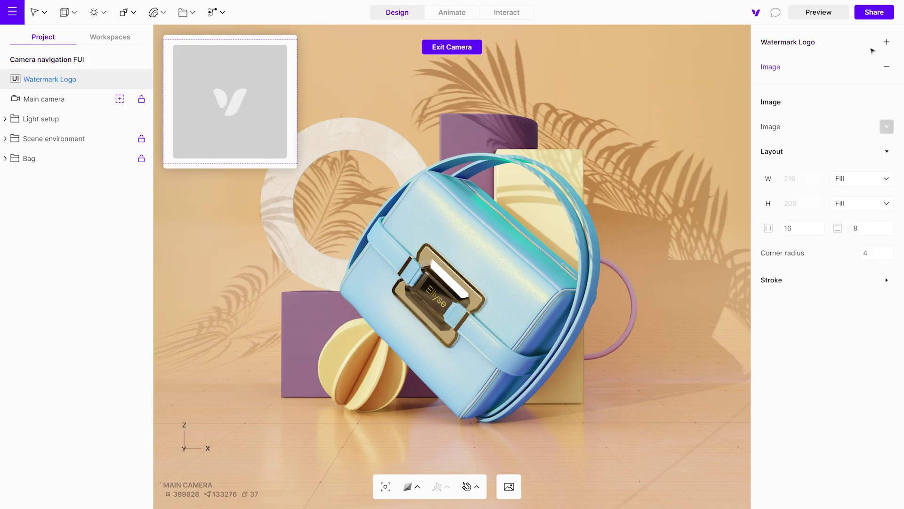
pyautogui.click(885, 127)
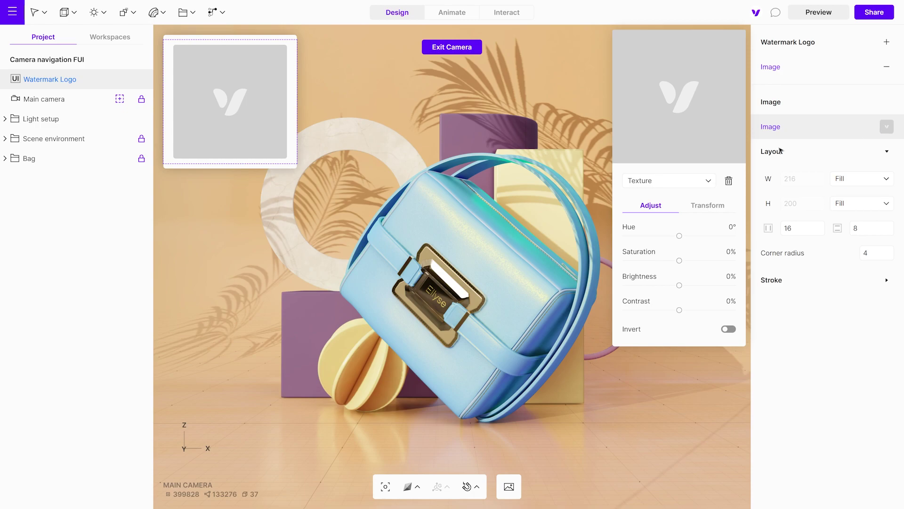
pyautogui.click(670, 97)
pyautogui.click(542, 122)
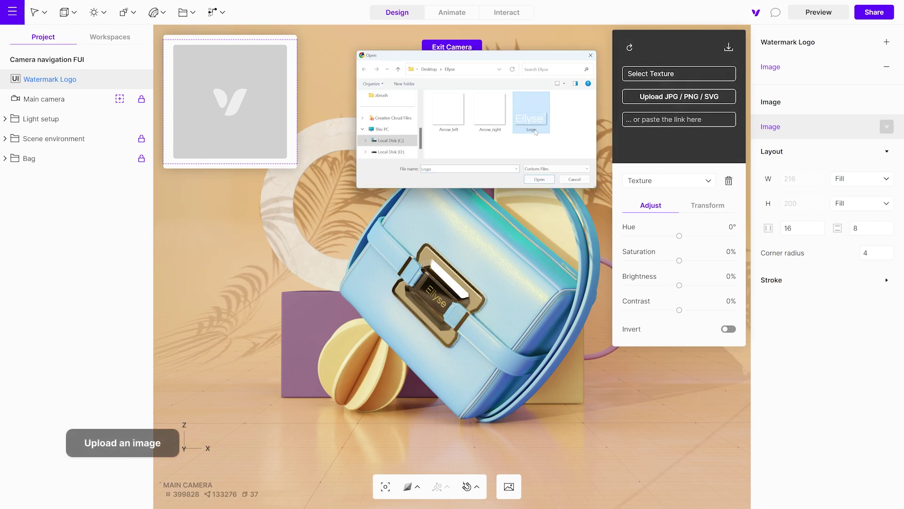
pyautogui.click(540, 179)
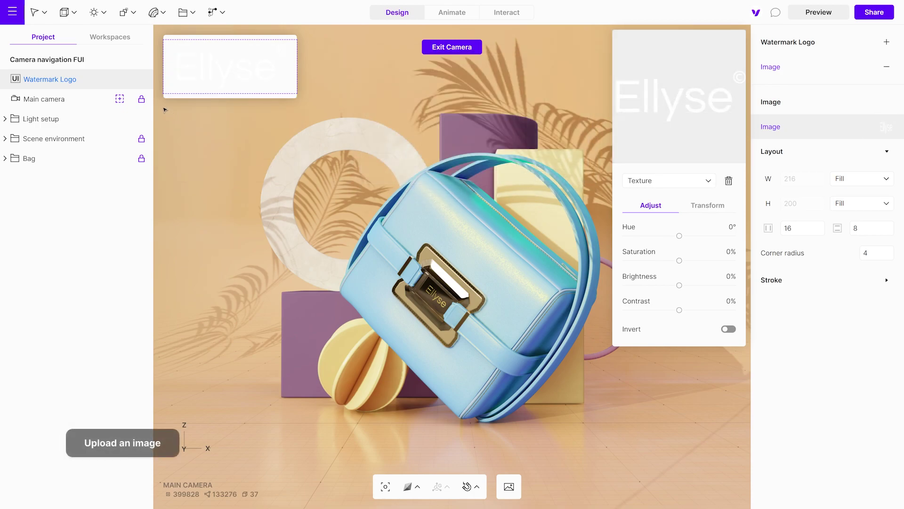
# - Disable the default fill color and shadow of the Watermark Logo floating UI and set its position to Top center
pyautogui.click(135, 84)
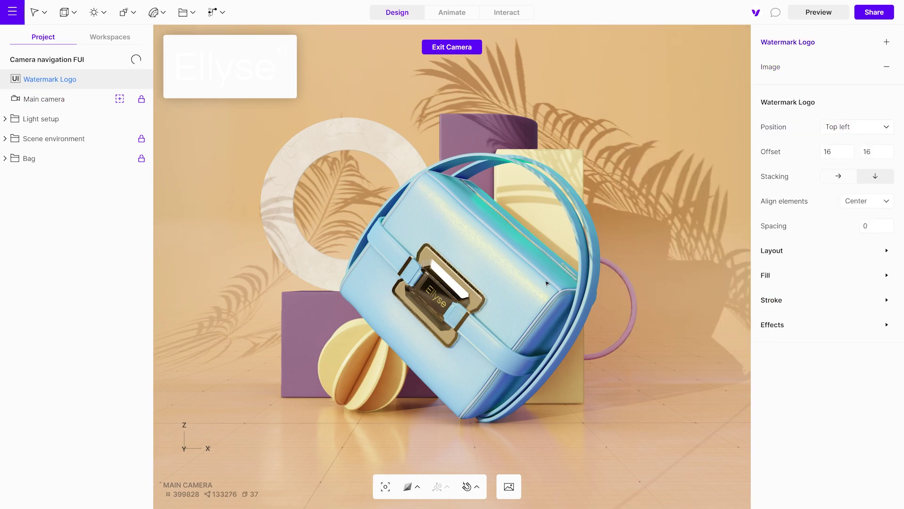
pyautogui.click(838, 278)
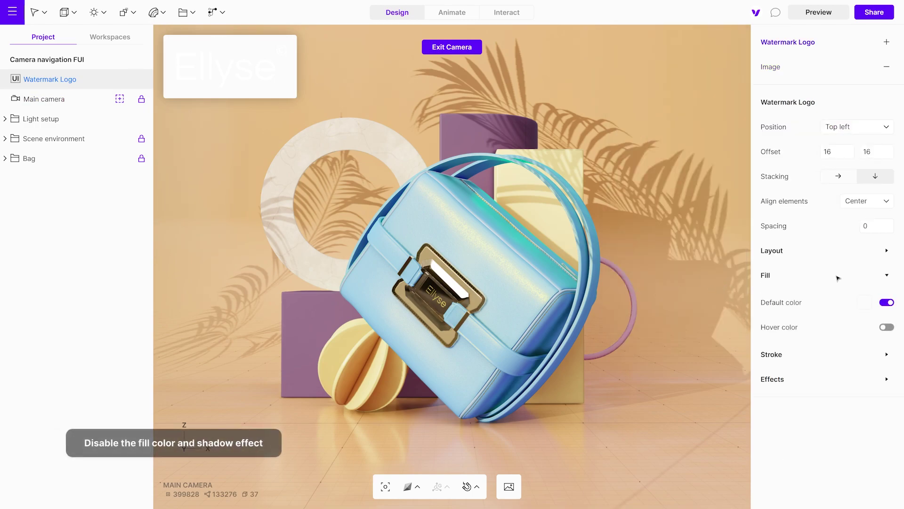
pyautogui.click(887, 303)
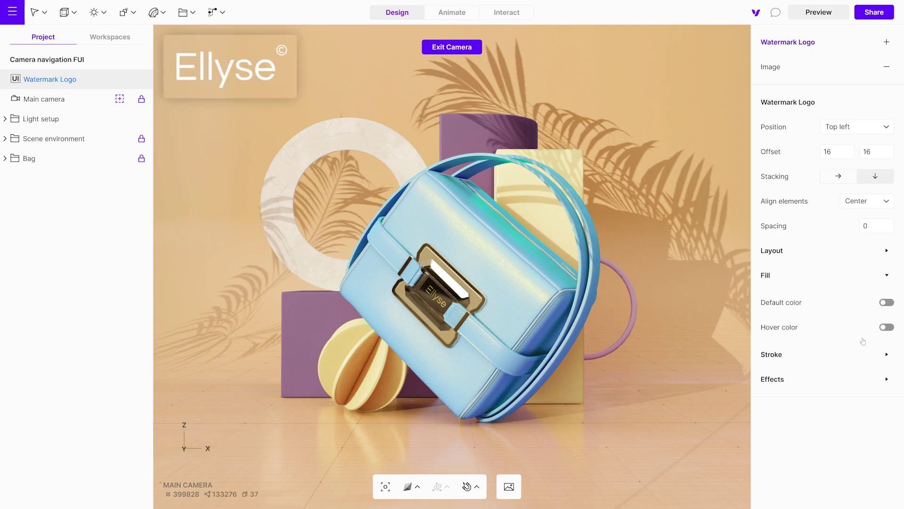
pyautogui.click(882, 379)
pyautogui.click(887, 406)
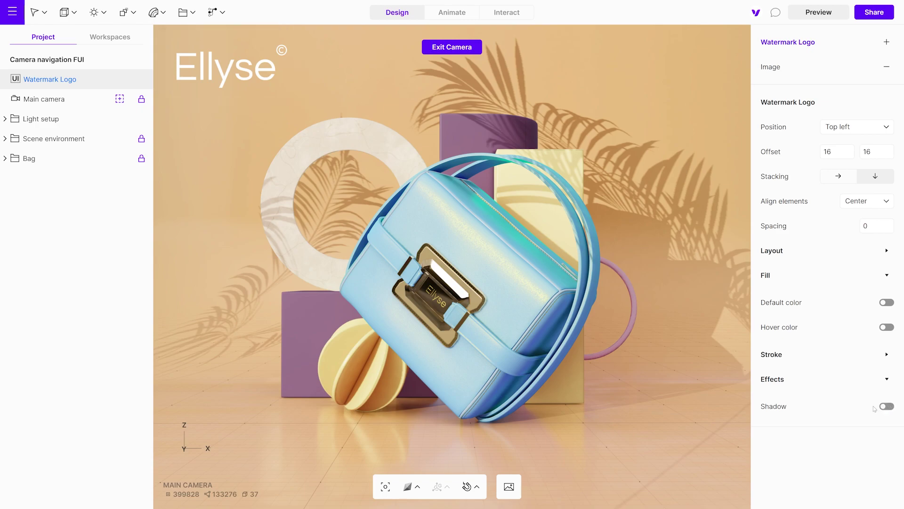
pyautogui.click(857, 130)
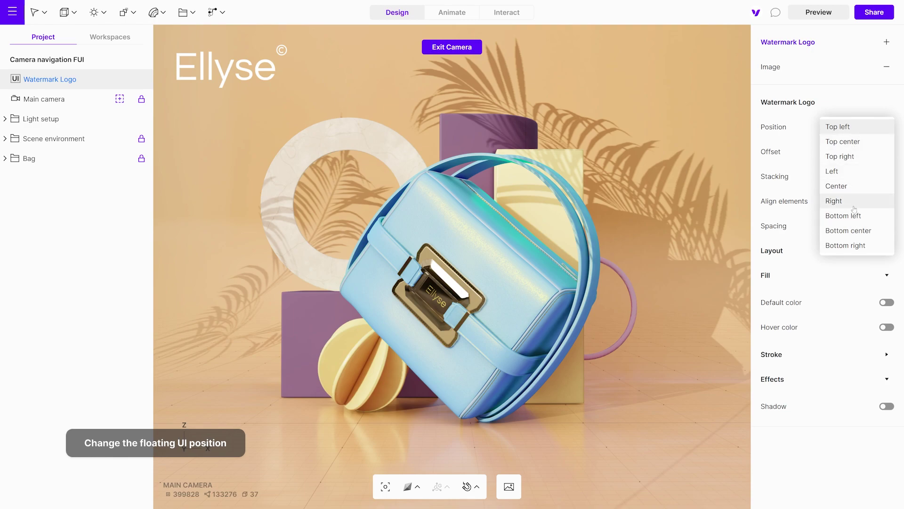
pyautogui.click(853, 142)
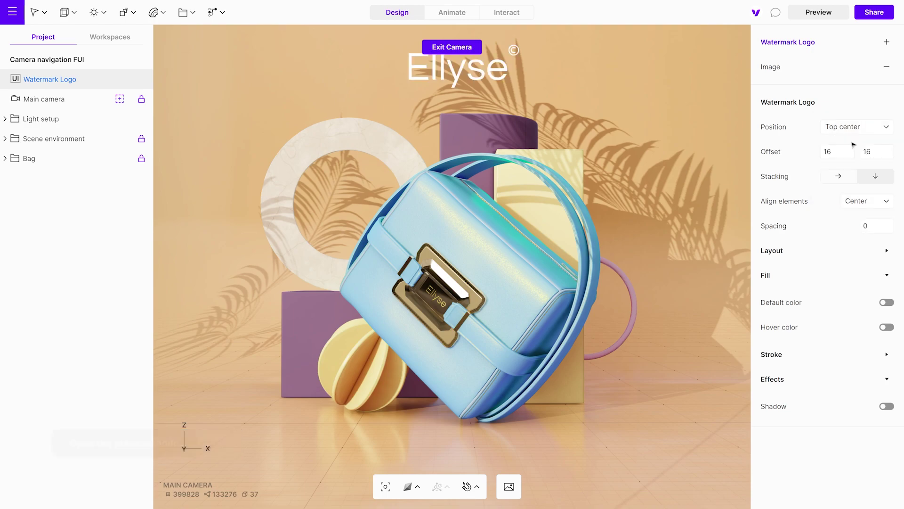
# - Preview the scene and orbit around the bag to check the logo overlay, then return to editing
pyautogui.click(819, 12)
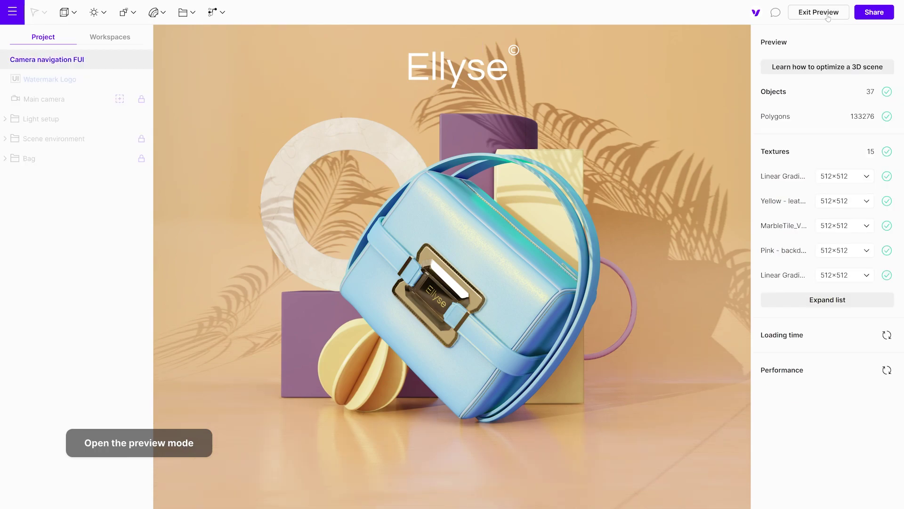
pyautogui.moveTo(408, 324); pyautogui.dragTo(519, 329)
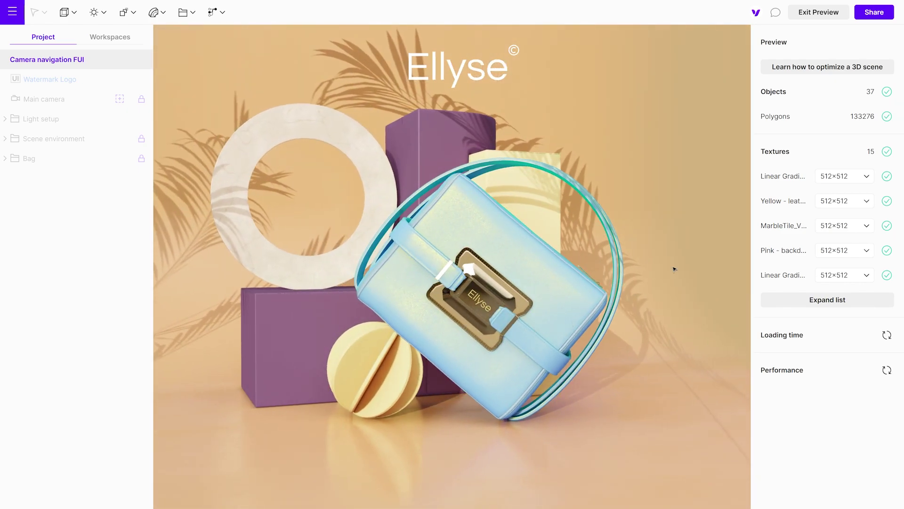
pyautogui.click(829, 18)
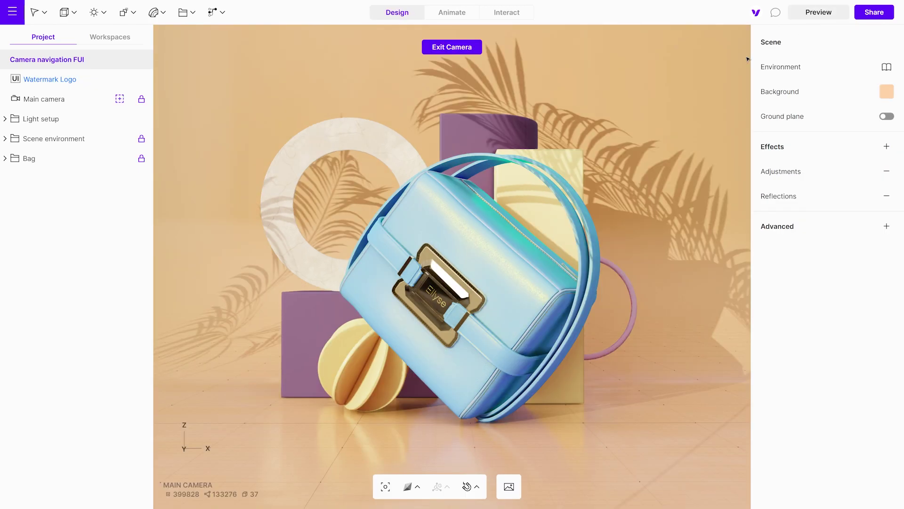
# - Add a second camera framing a close-up of the bag's gold buckle, switch to its view and lock it
pyautogui.click(452, 47)
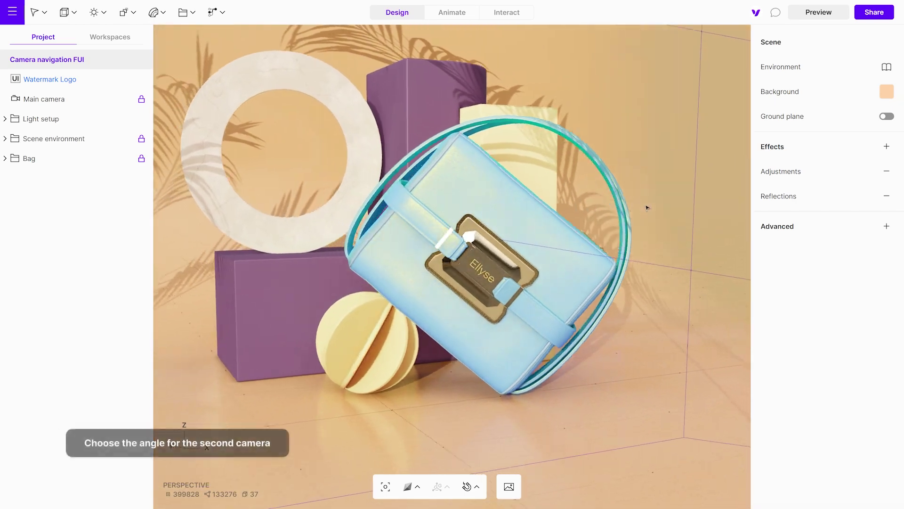
pyautogui.moveTo(647, 208); pyautogui.dragTo(596, 222)
pyautogui.scroll(5, 595, 222)
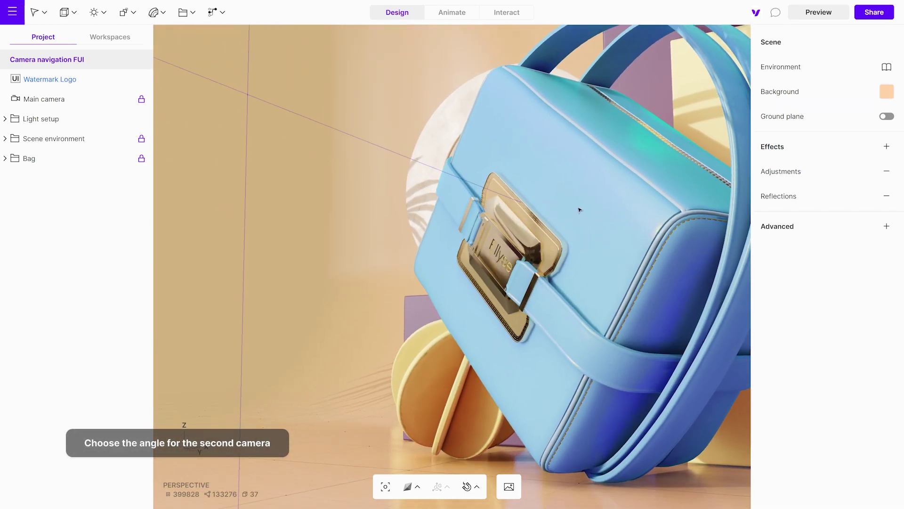
pyautogui.moveTo(625, 279); pyautogui.dragTo(644, 265)
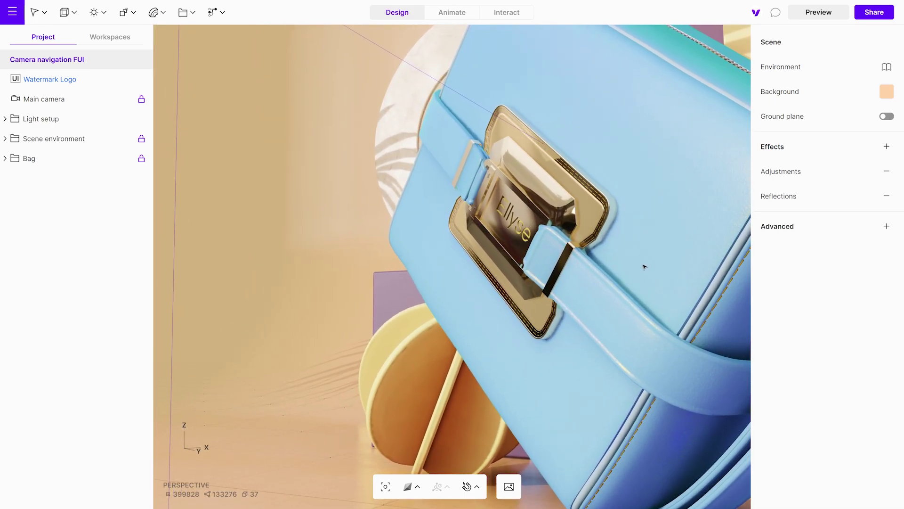
pyautogui.click(195, 18)
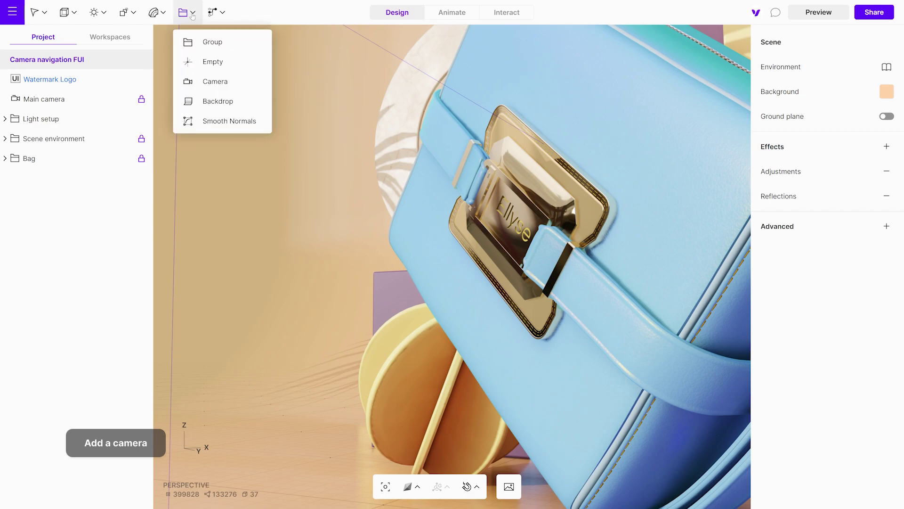
pyautogui.click(214, 83)
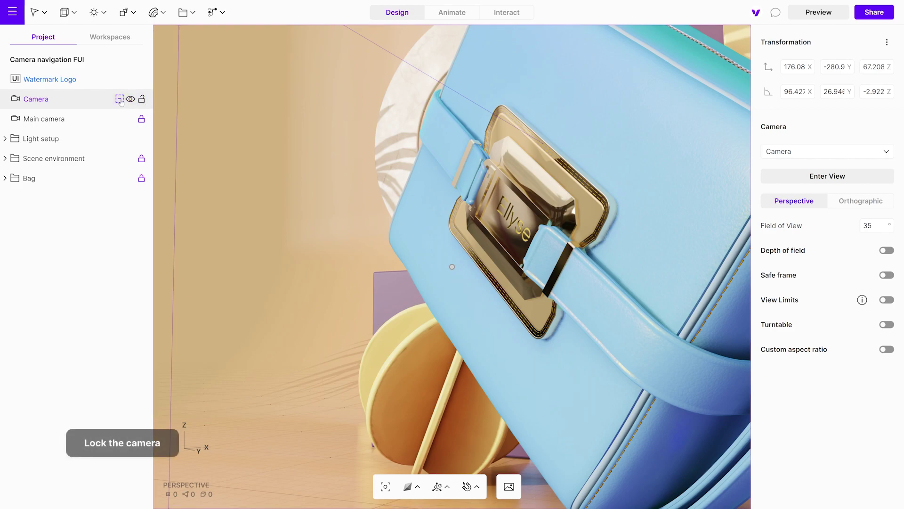
pyautogui.click(119, 100)
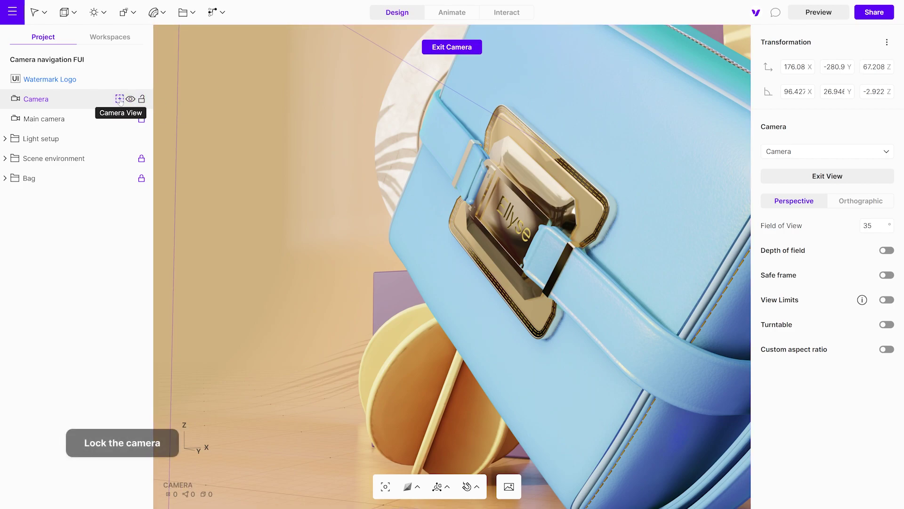
pyautogui.click(142, 100)
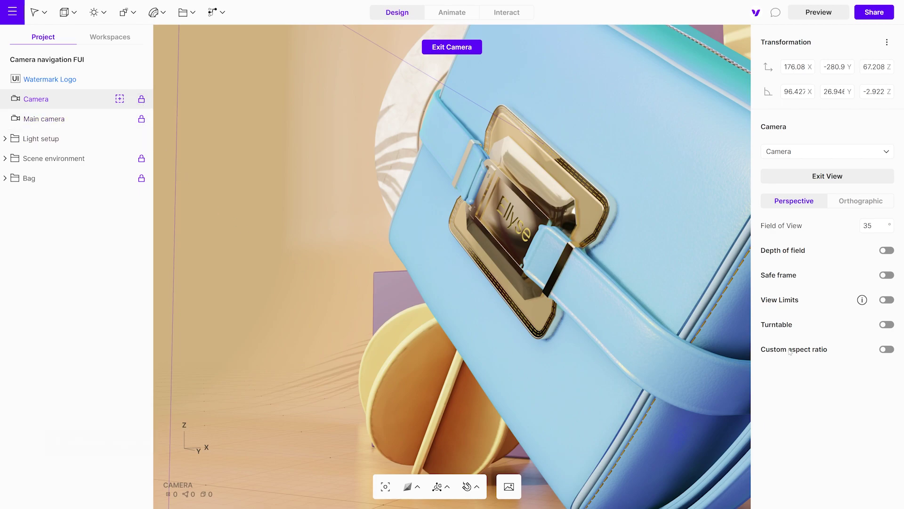
# - Enable depth of field on the close-up camera, with the Ellyse buckle as focus target and an intensity of 50%
pyautogui.click(888, 251)
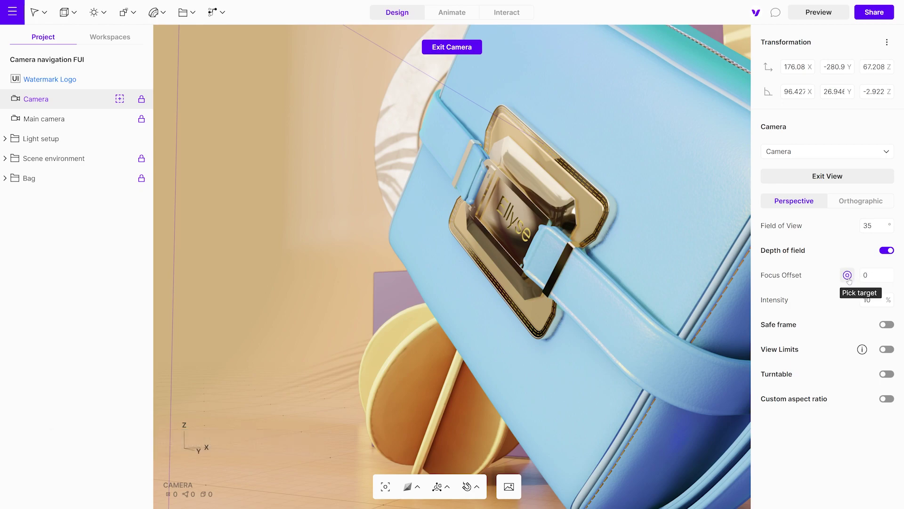
pyautogui.click(848, 279)
pyautogui.click(509, 217)
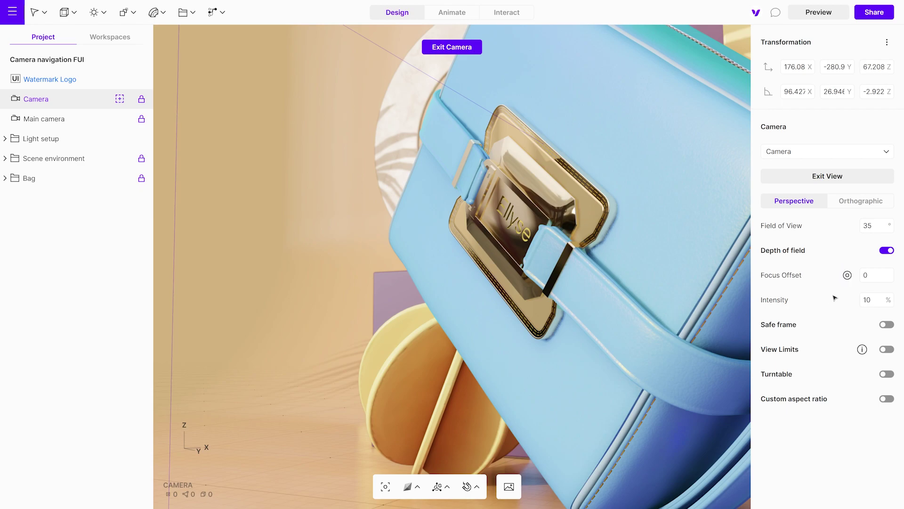
pyautogui.write('5')
pyautogui.press('Return')
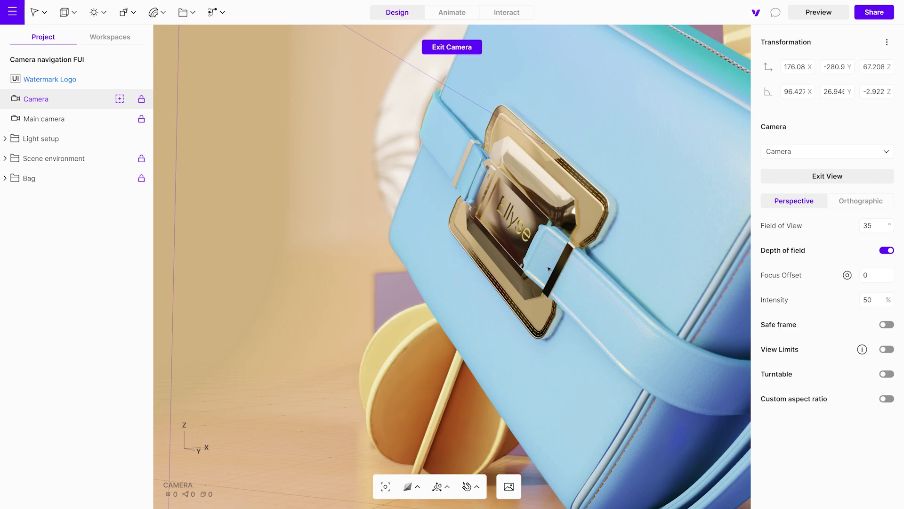
# - Add a third camera looking down on the bag from its strap side, switch to its view and lock it
pyautogui.click(445, 48)
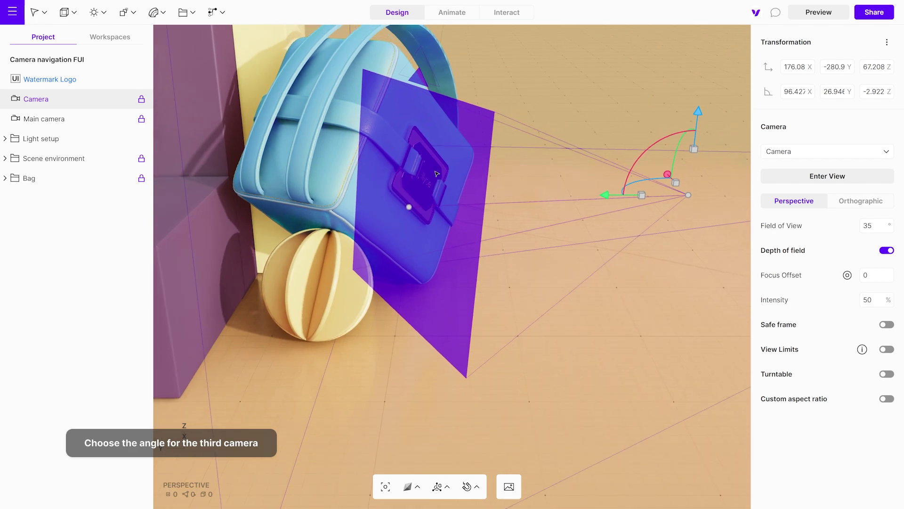
pyautogui.moveTo(437, 174); pyautogui.dragTo(470, 290, button='right')
pyautogui.click(530, 314)
pyautogui.scroll(3, 470, 309)
pyautogui.moveTo(501, 337); pyautogui.dragTo(512, 311, button='right')
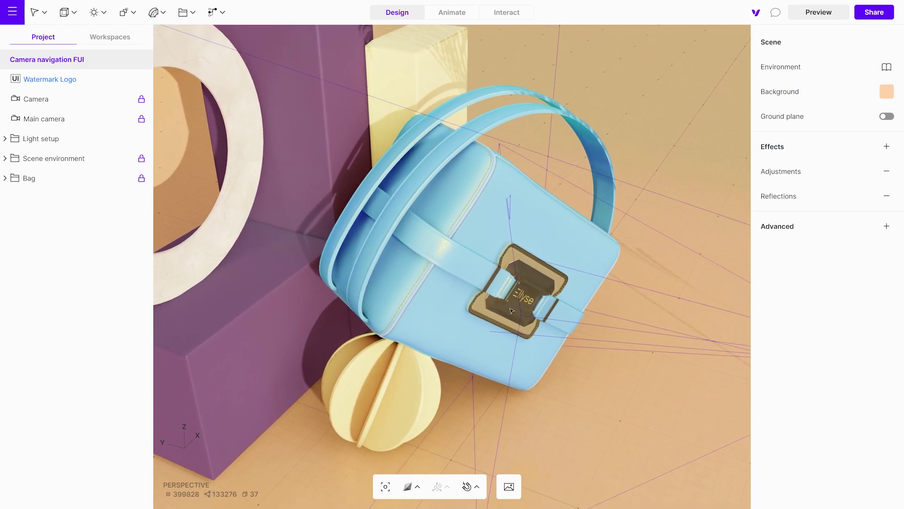
pyautogui.click(193, 18)
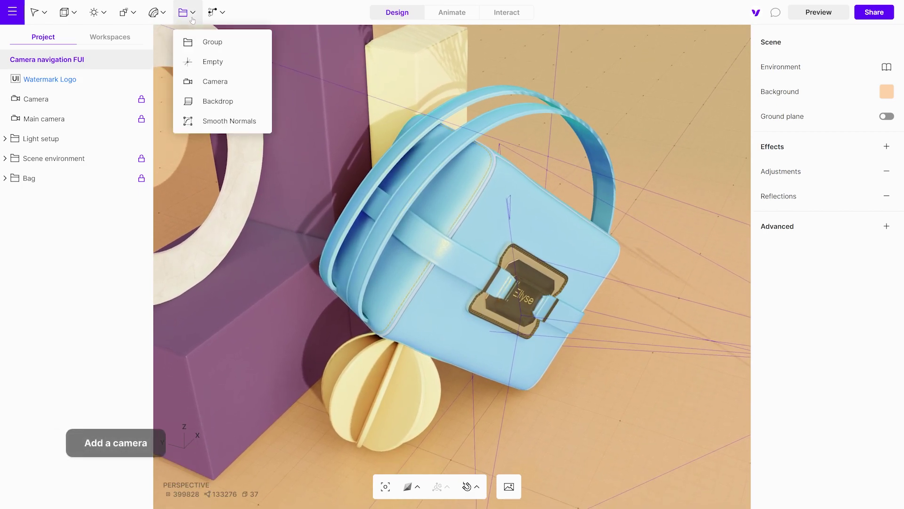
pyautogui.click(207, 83)
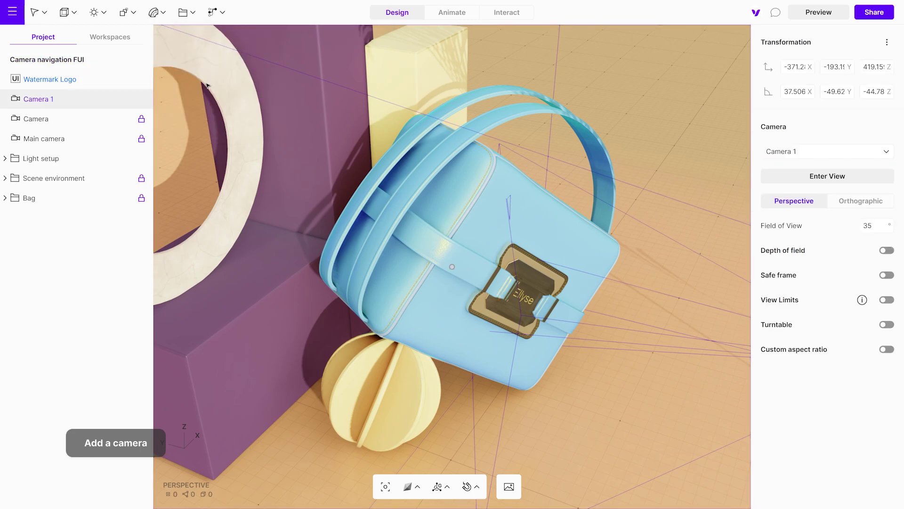
pyautogui.click(120, 99)
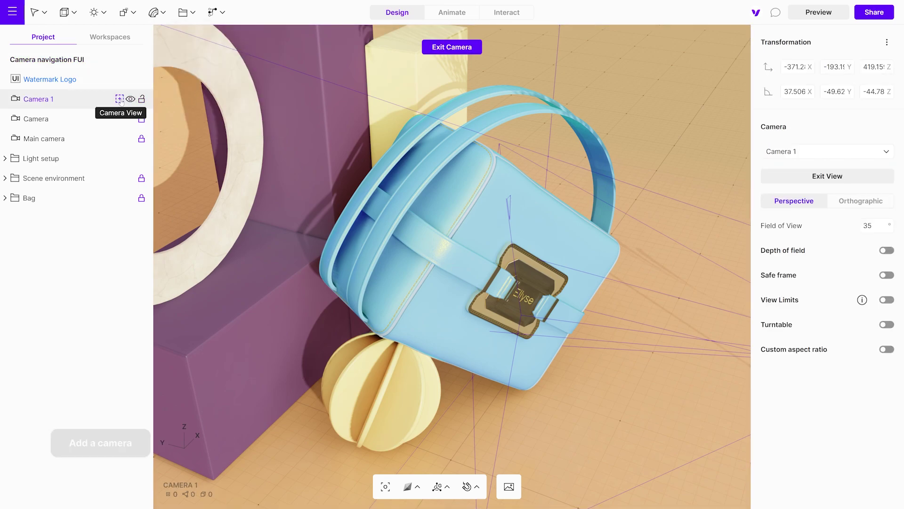
pyautogui.click(141, 100)
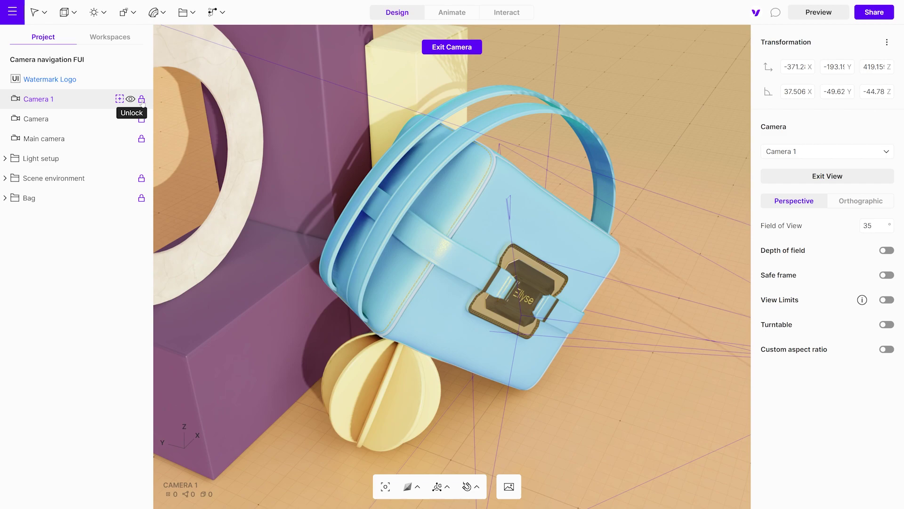
# - Enable depth of field on the third added camera (Camera 1), focusing on the Ellyse buckle with an intensity of 50%
pyautogui.click(884, 251)
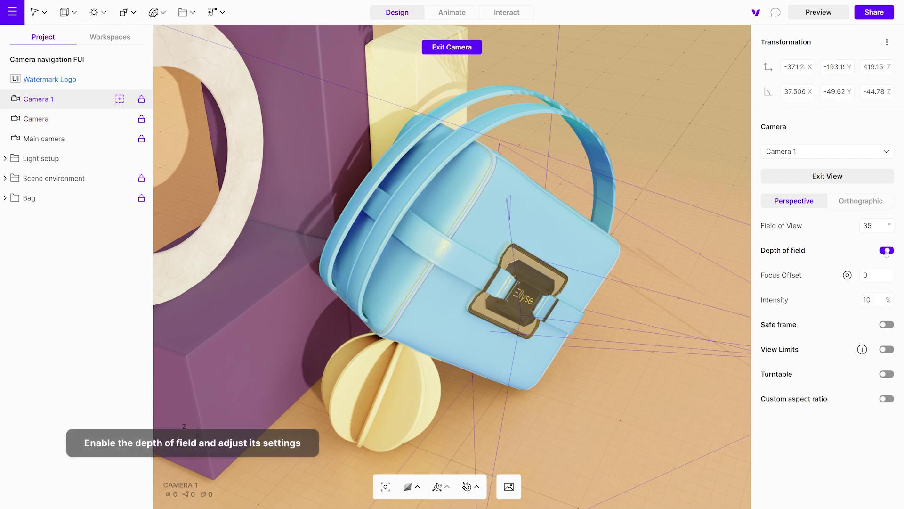
pyautogui.click(848, 275)
pyautogui.click(537, 282)
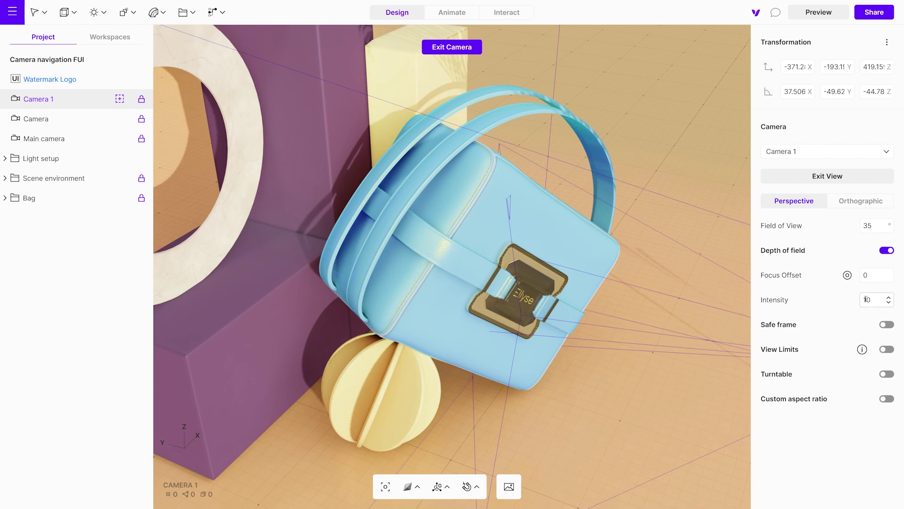
pyautogui.write('5')
pyautogui.press('Return')
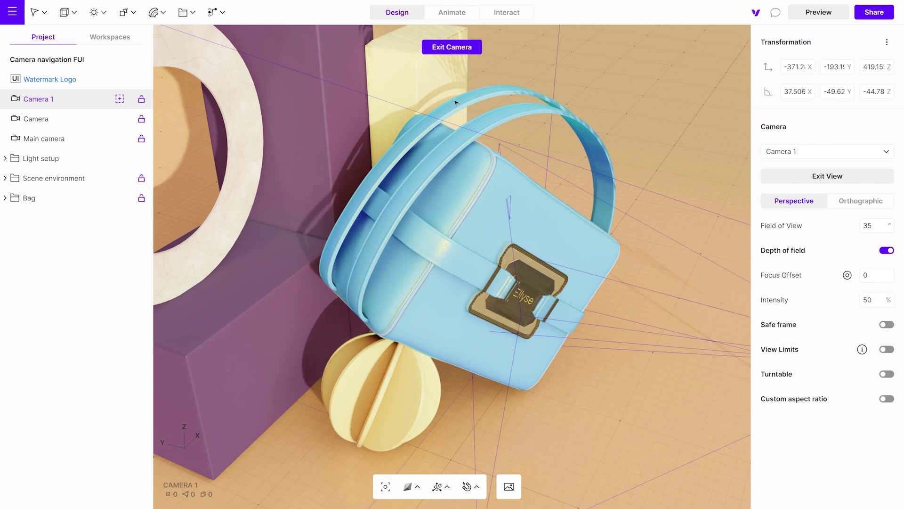
# - Leave the current camera view, add another camera framing the bag and its props from the front, and switch to its view
pyautogui.click(452, 47)
pyautogui.click(474, 205)
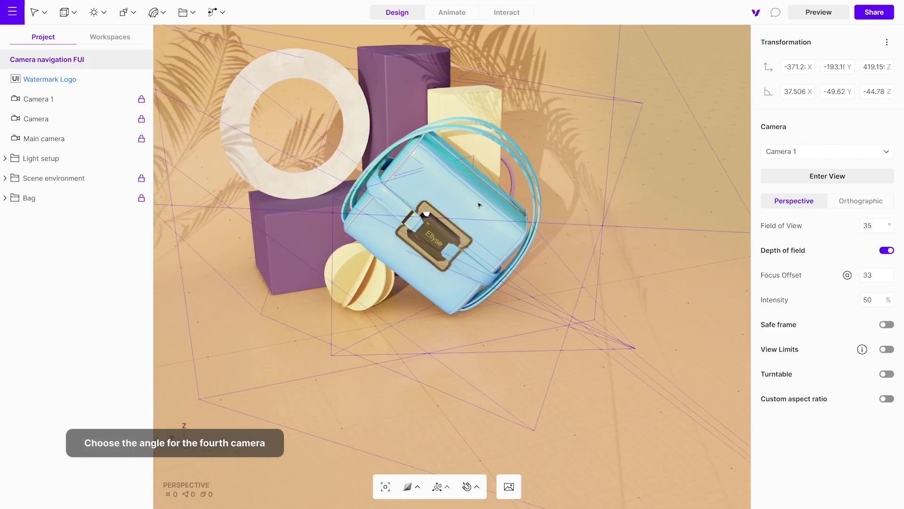
pyautogui.scroll(5, 518, 264)
pyautogui.moveTo(579, 303); pyautogui.dragTo(464, 278, button='middle')
pyautogui.scroll(-3, 538, 317)
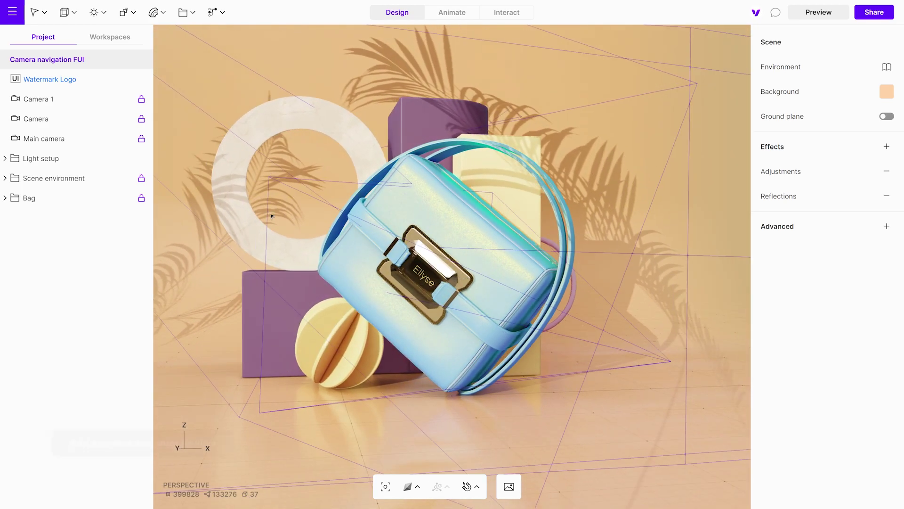
pyautogui.click(192, 14)
pyautogui.click(208, 83)
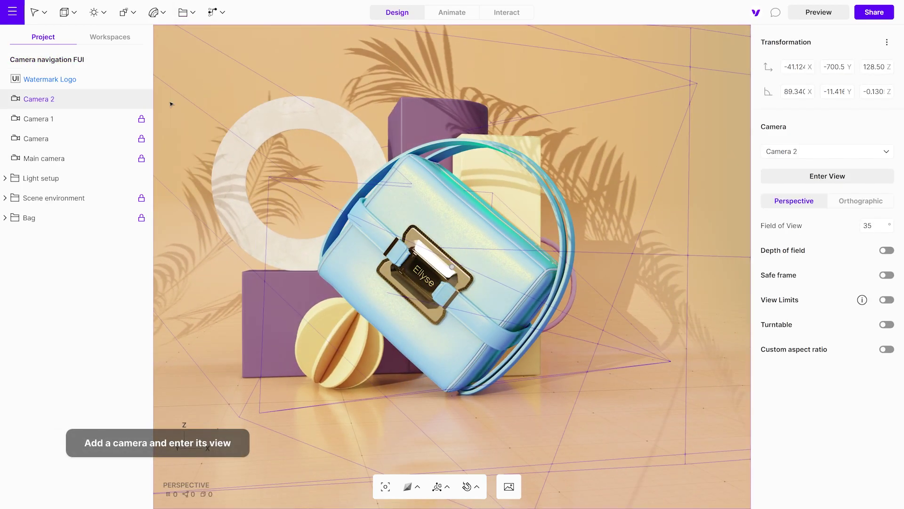
pyautogui.click(120, 99)
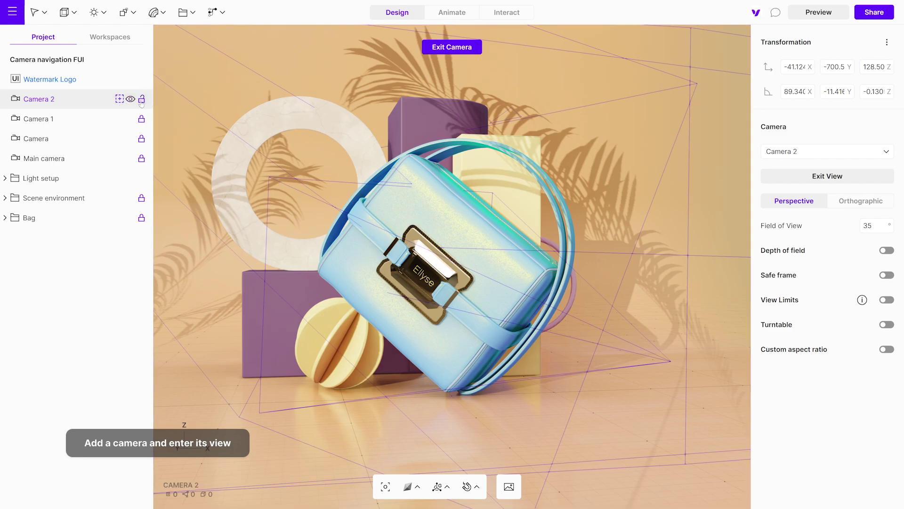
# - Set Camera 2's field of view to 20°, reframe it to show the whole bag with its props, and lock it
pyautogui.scroll(5, 358, 327)
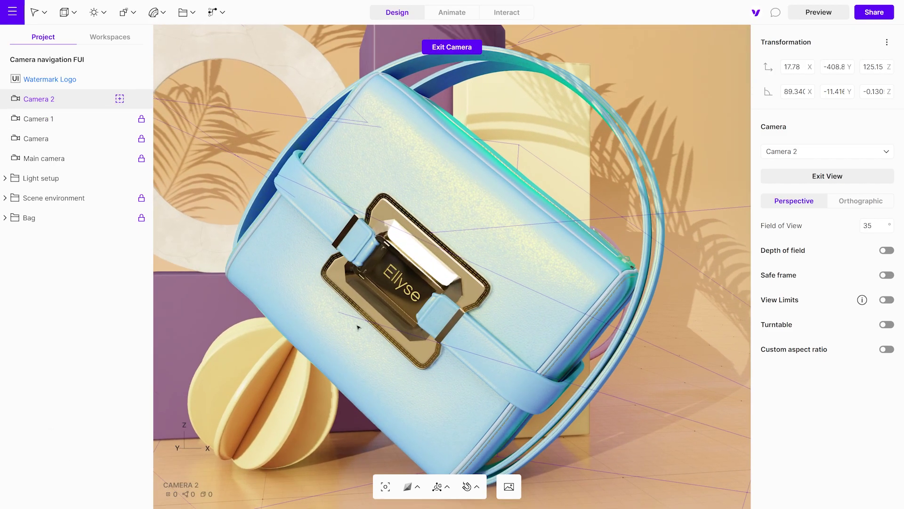
pyautogui.moveTo(358, 327); pyautogui.dragTo(571, 347)
pyautogui.scroll(-5, 535, 257)
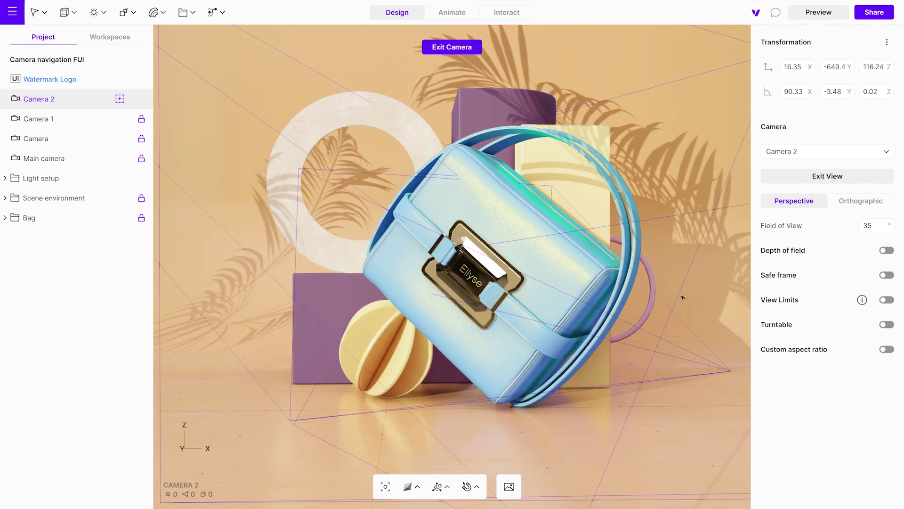
pyautogui.moveTo(888, 225); pyautogui.dragTo(882, 320)
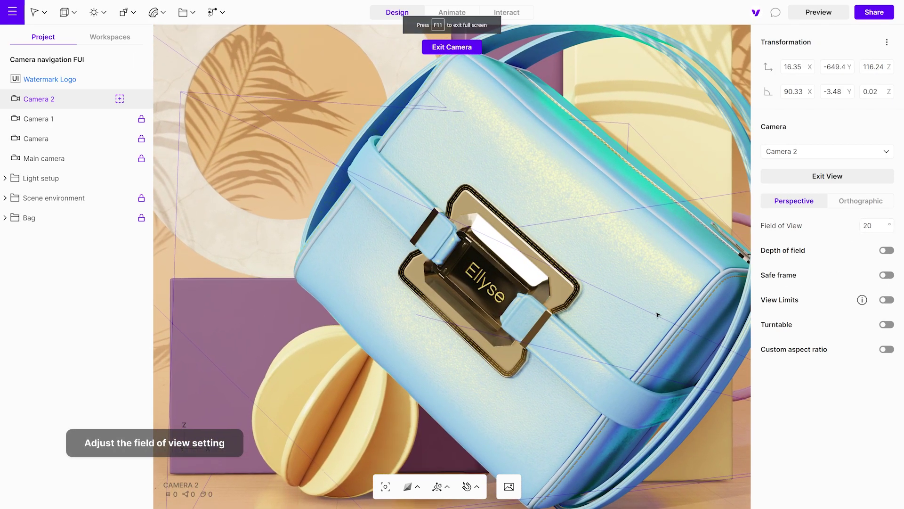
pyautogui.moveTo(658, 315); pyautogui.dragTo(601, 267)
pyautogui.scroll(-4, 575, 202)
pyautogui.moveTo(575, 202); pyautogui.dragTo(599, 257)
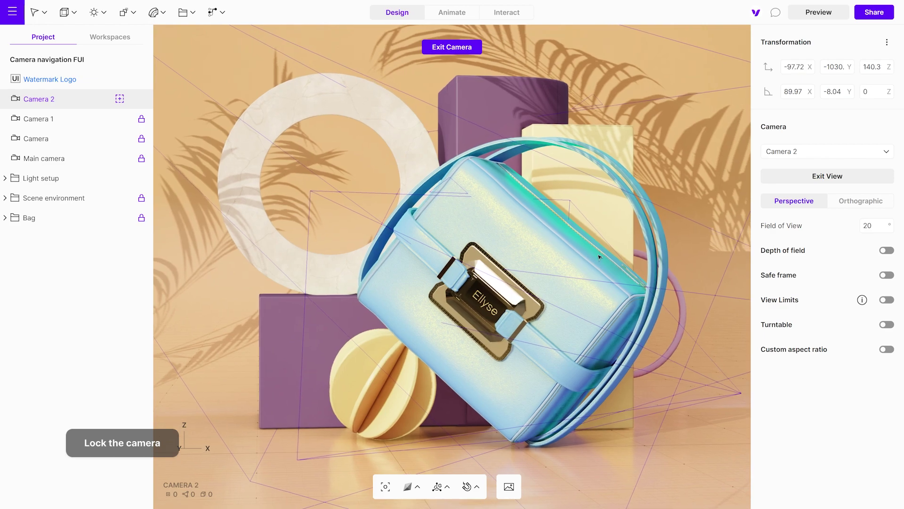
pyautogui.moveTo(599, 257); pyautogui.dragTo(615, 262, button='right')
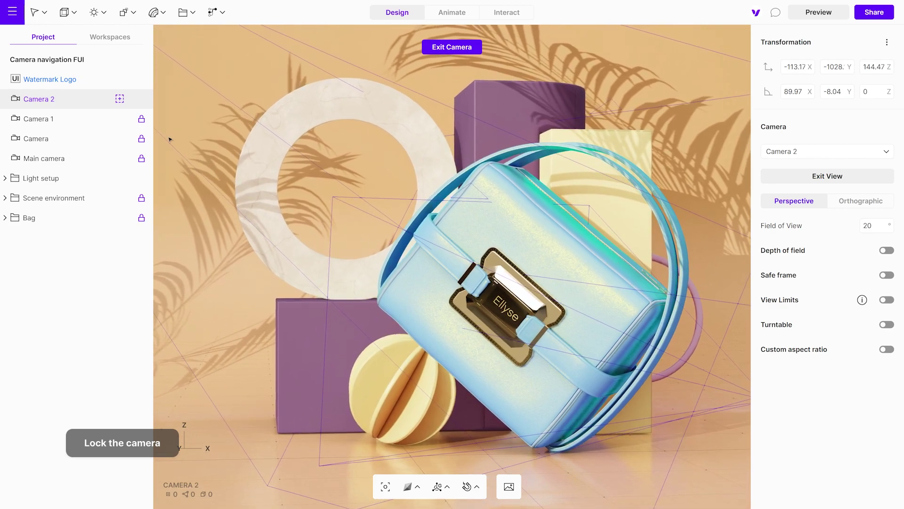
pyautogui.click(141, 99)
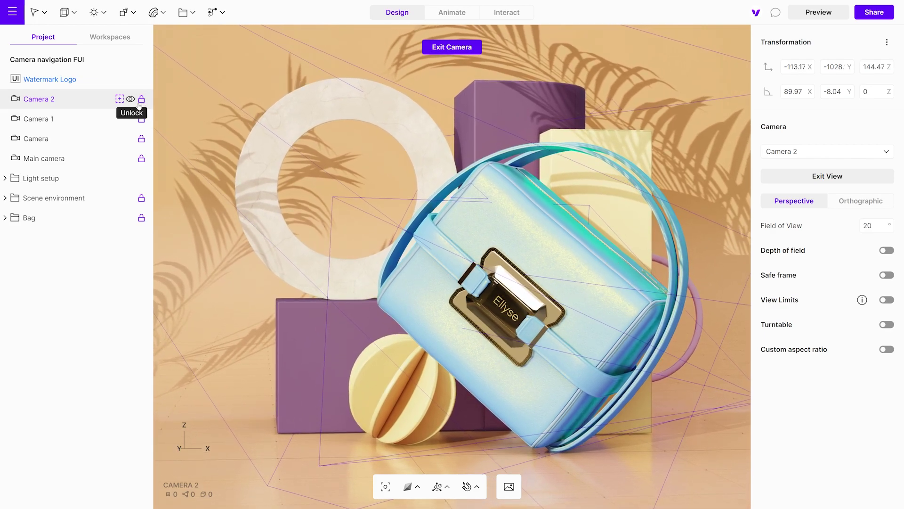
# - Group Camera 2, Camera 1, Camera and Main camera into a Variants group
pyautogui.keyDown('shift'); pyautogui.click(96, 120); pyautogui.keyUp('shift')
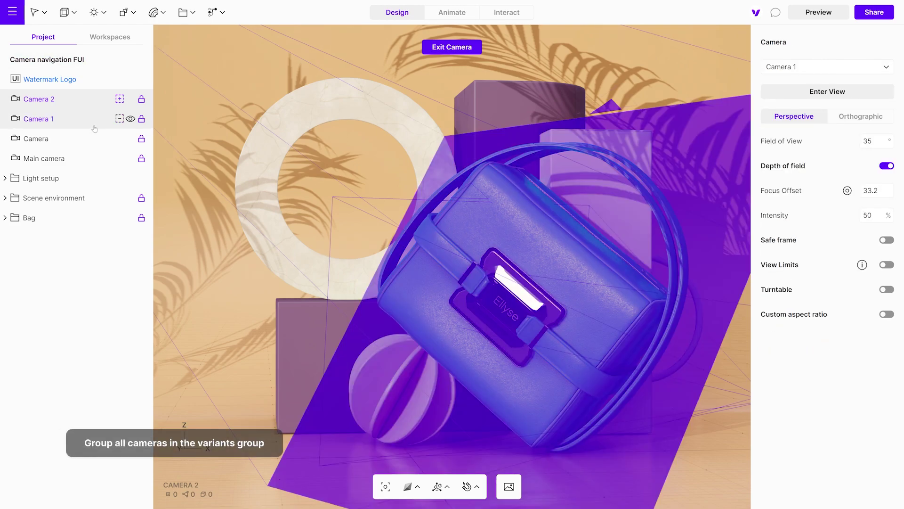
pyautogui.keyDown('shift'); pyautogui.click(94, 139); pyautogui.keyUp('shift')
pyautogui.keyDown('shift'); pyautogui.click(92, 158); pyautogui.keyUp('shift')
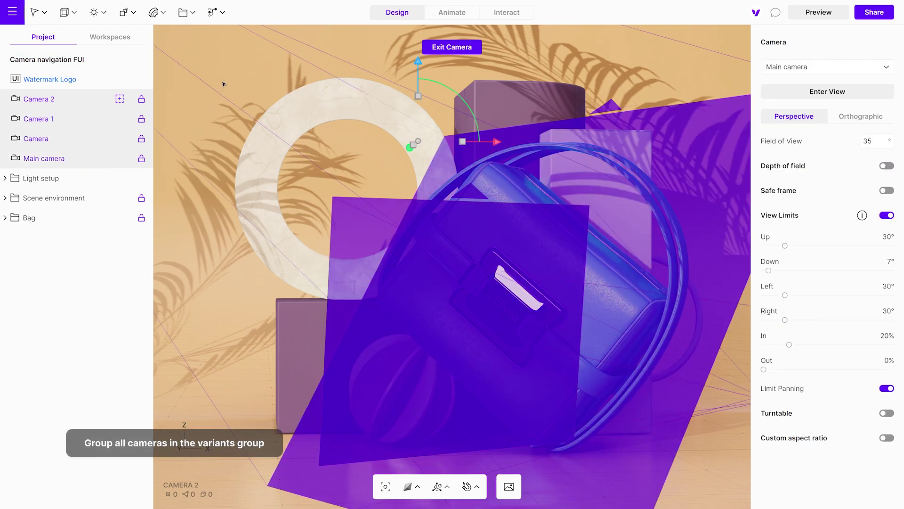
pyautogui.click(222, 16)
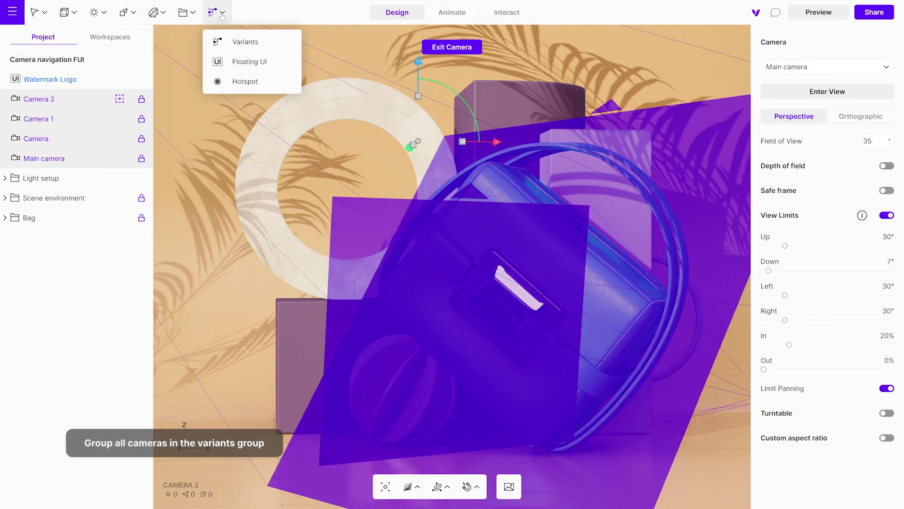
pyautogui.click(235, 42)
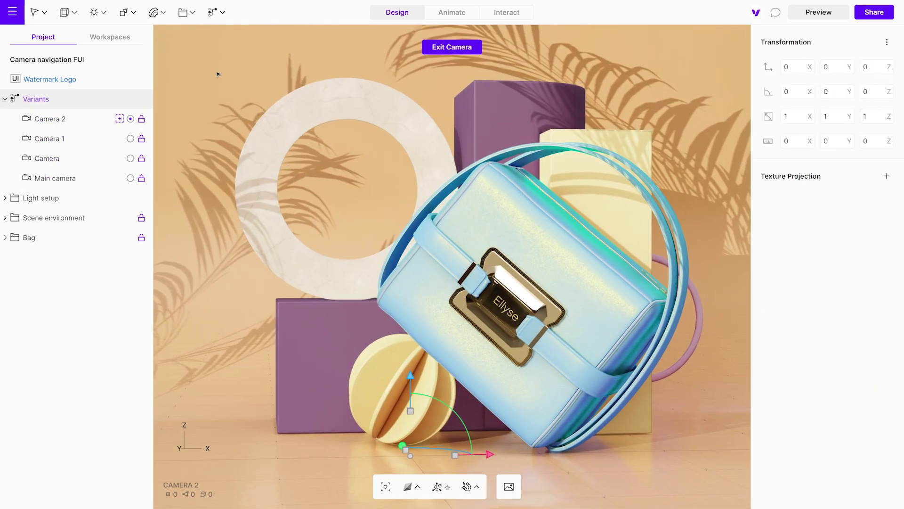
# - Switch through the camera variants to check each view, finishing with Main camera as the active variant
pyautogui.click(131, 139)
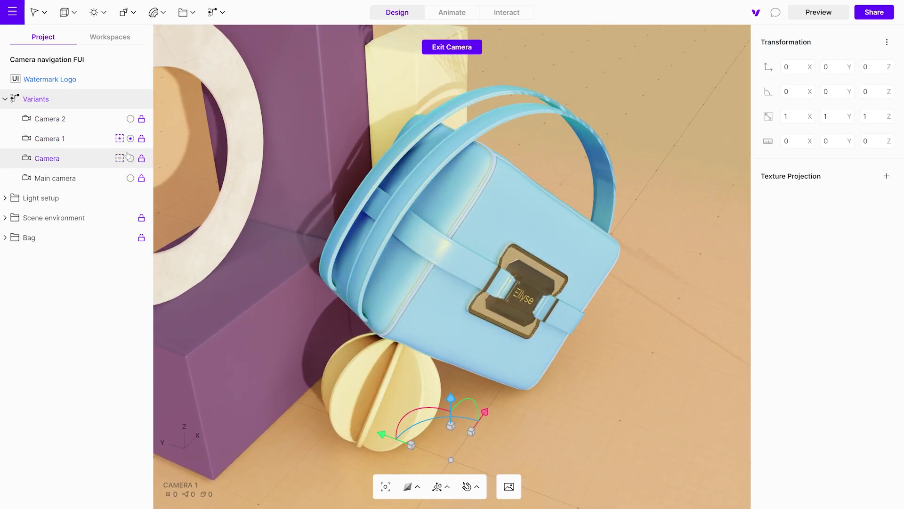
pyautogui.click(130, 158)
pyautogui.click(130, 178)
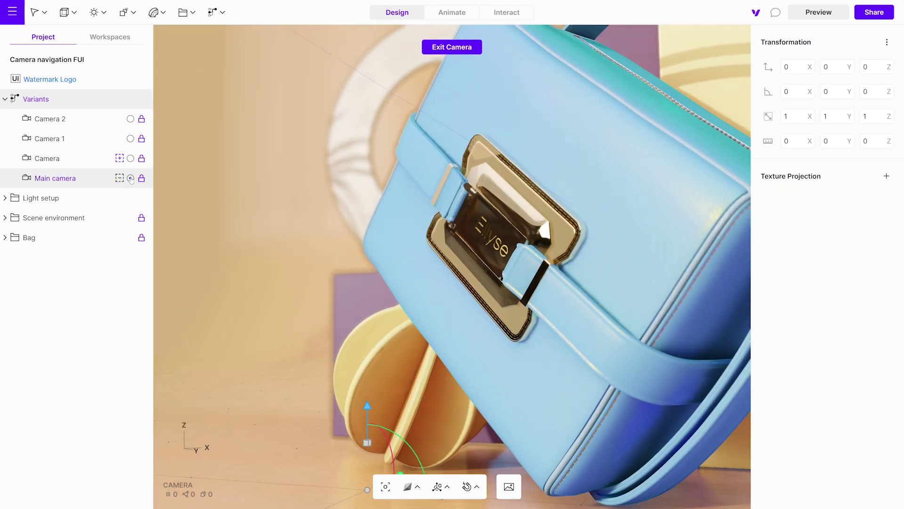
pyautogui.click(130, 118)
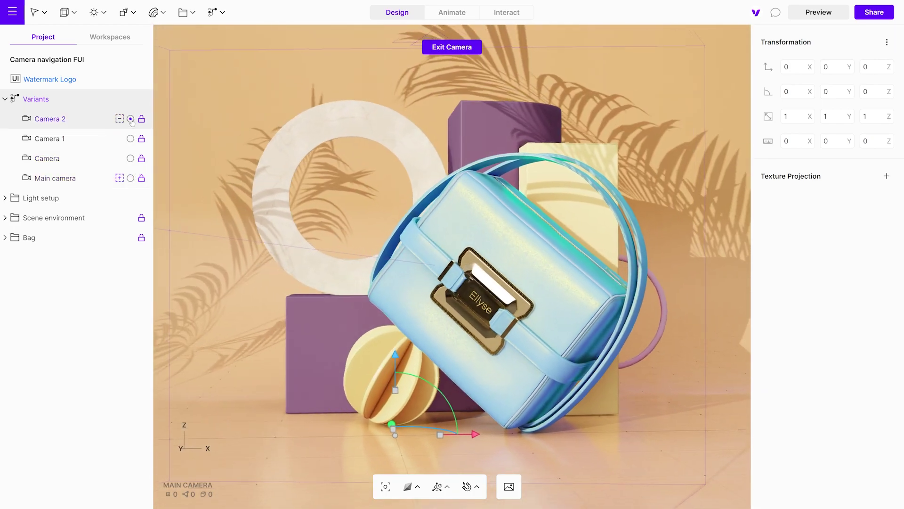
pyautogui.click(131, 178)
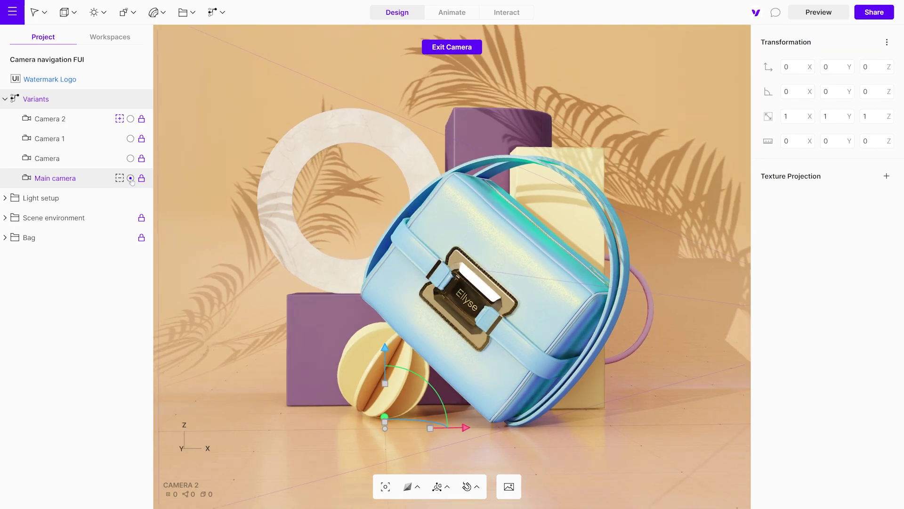
# - Rename the variants group as Variants - Cameras
pyautogui.doubleClick(57, 100)
pyautogui.click(60, 99)
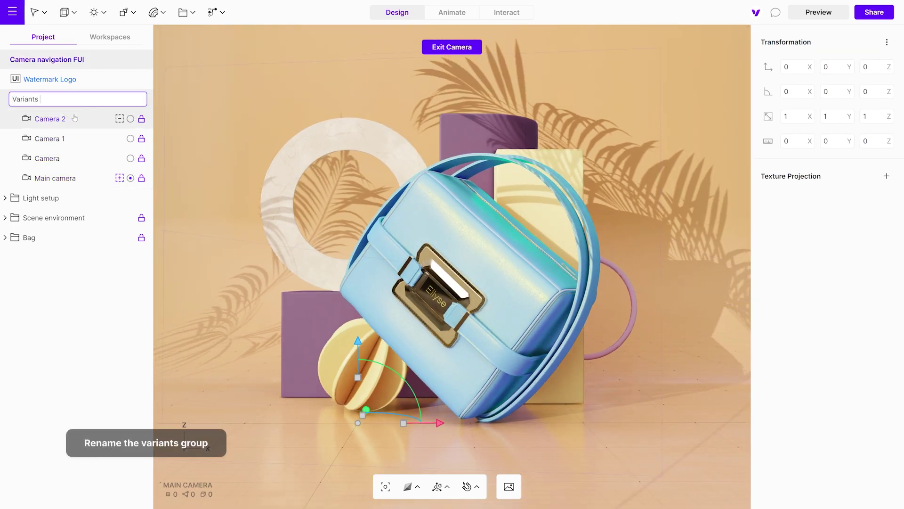
pyautogui.write('- Cameras')
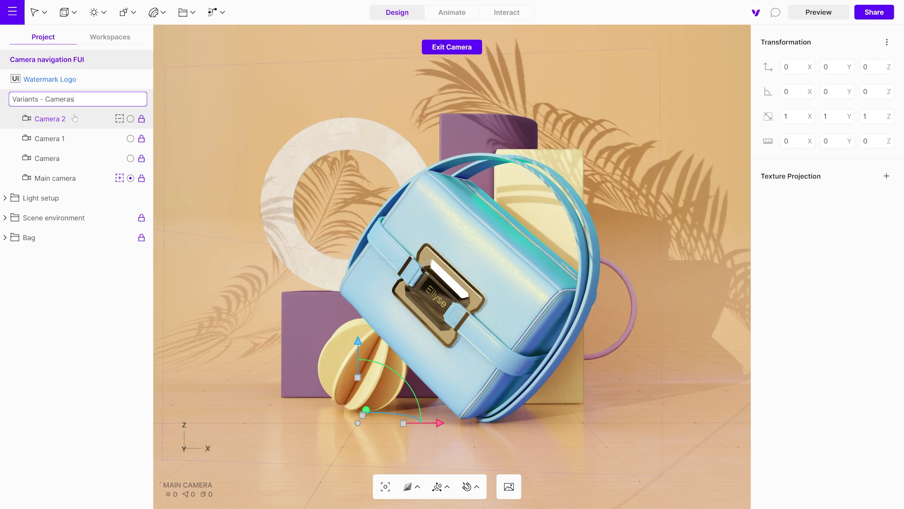
pyautogui.press('Return')
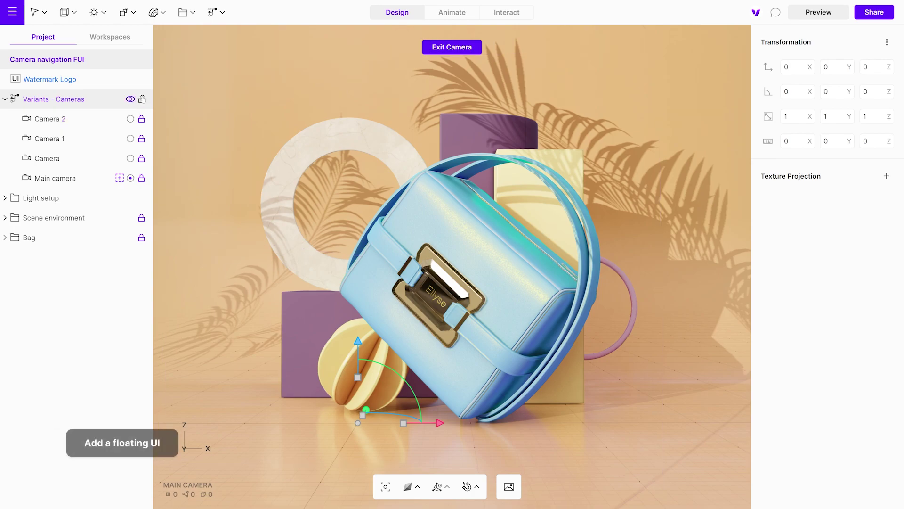
# - Add a floating UI named Next Camera and set its position to Right
pyautogui.click(222, 16)
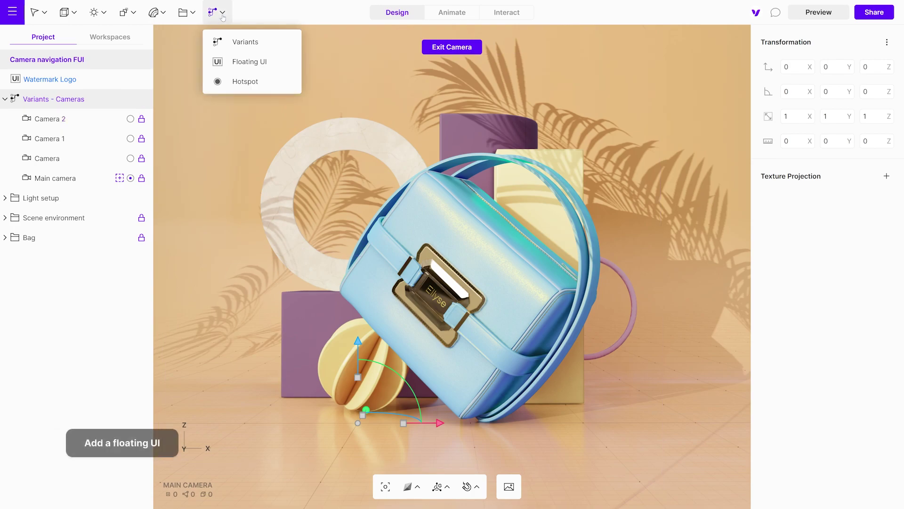
pyautogui.click(229, 63)
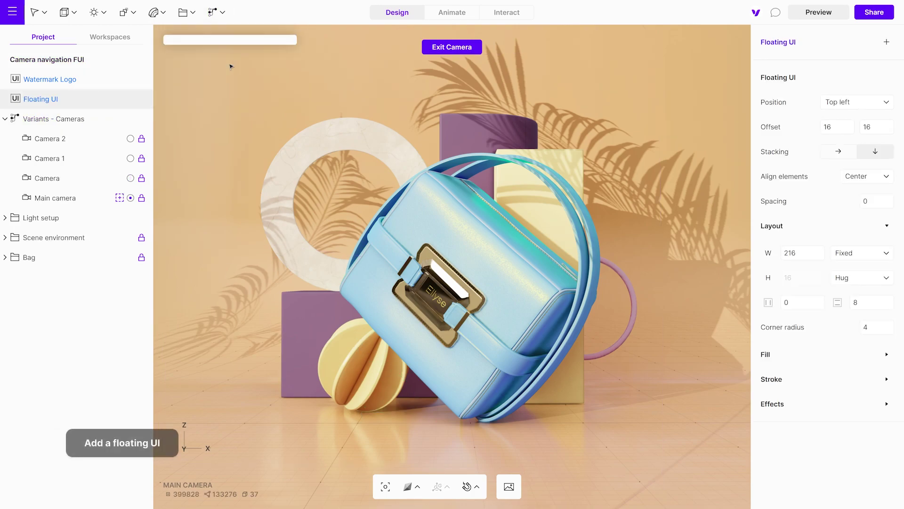
pyautogui.doubleClick(65, 100)
pyautogui.write('Next Camera')
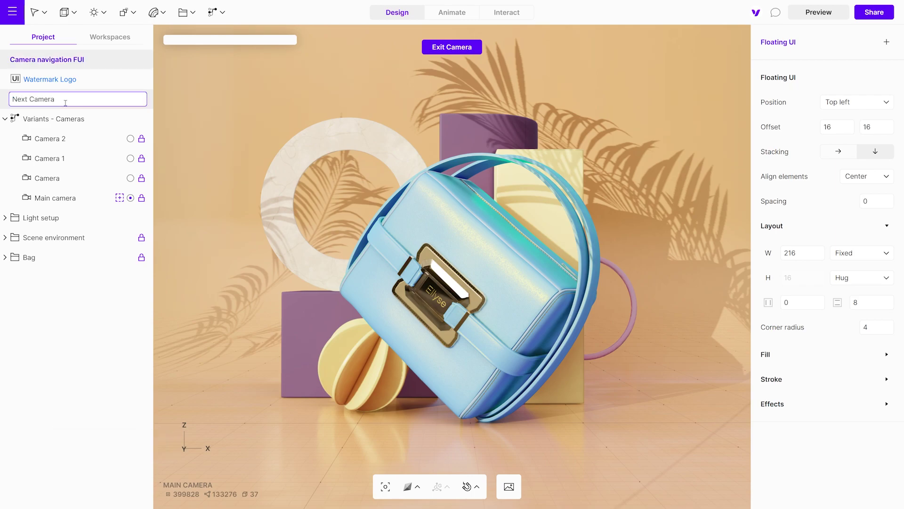
pyautogui.press('Return')
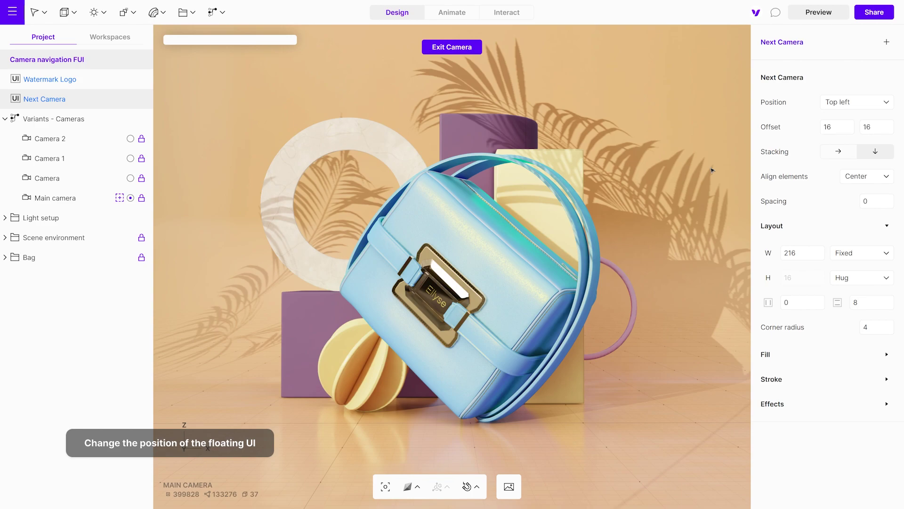
pyautogui.click(837, 105)
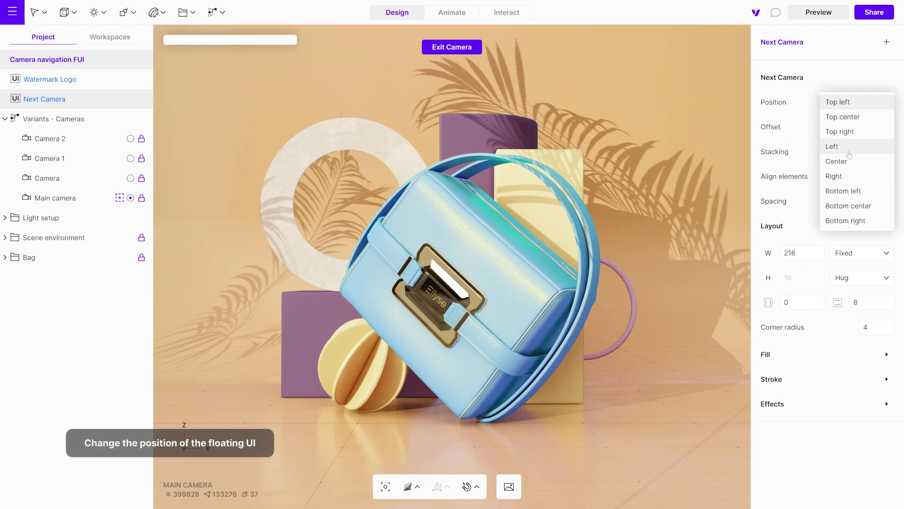
pyautogui.click(843, 175)
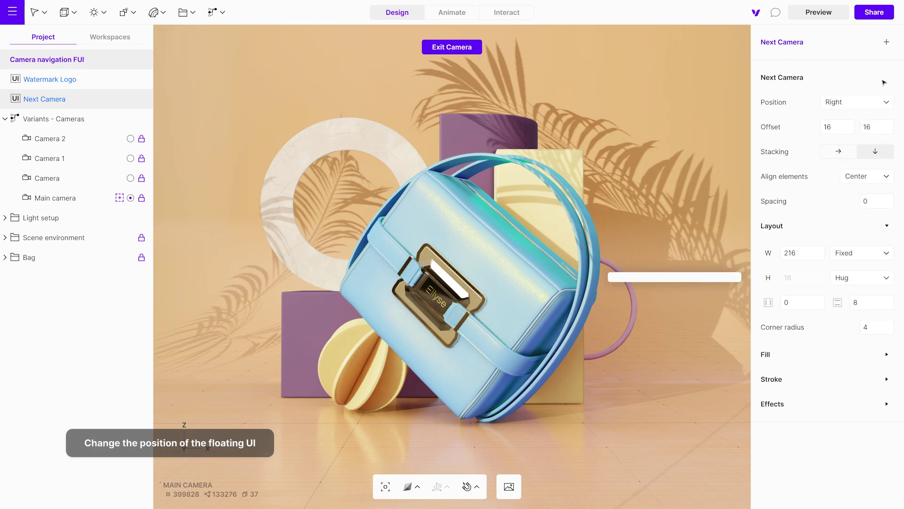
# - Add an image element to the Next Camera floating UI and rename it as Next
pyautogui.click(887, 43)
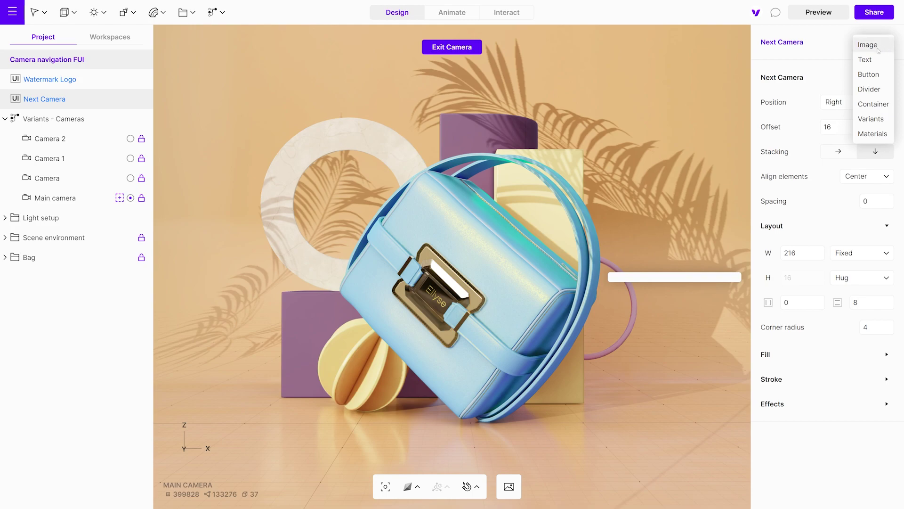
pyautogui.click(875, 45)
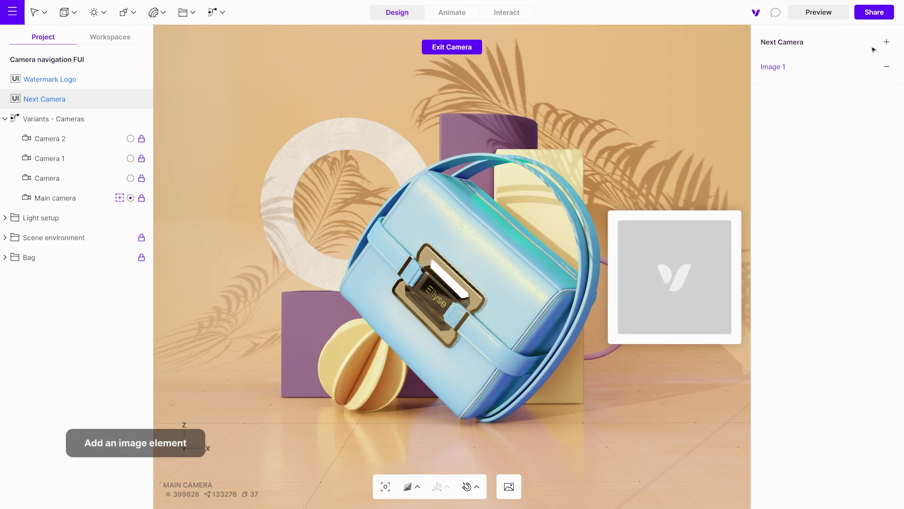
pyautogui.doubleClick(773, 67)
pyautogui.write('Next')
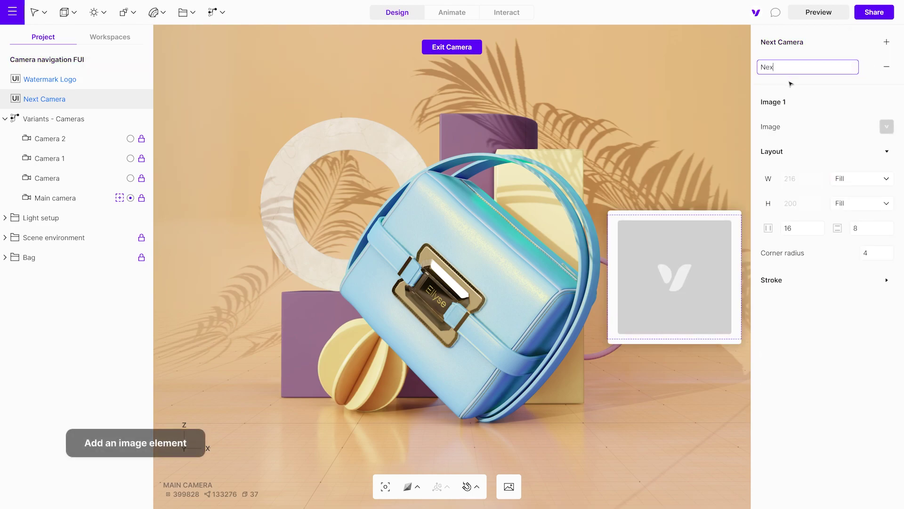
pyautogui.press('Return')
# - Upload the Arrow_right file as the image of the Next element
pyautogui.click(887, 127)
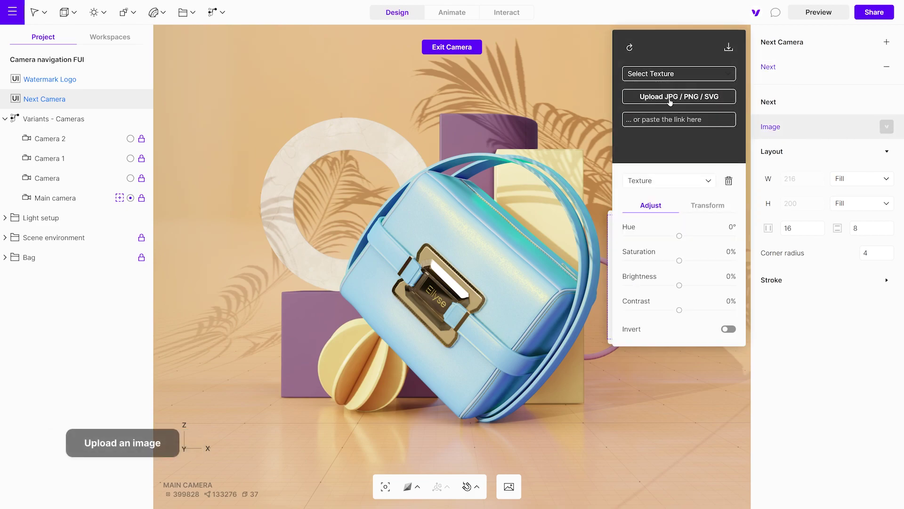
pyautogui.click(670, 99)
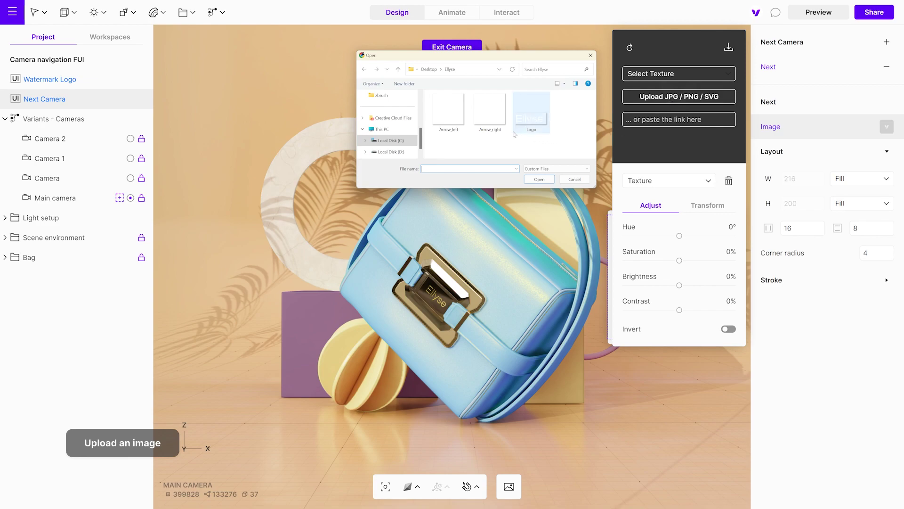
pyautogui.click(493, 121)
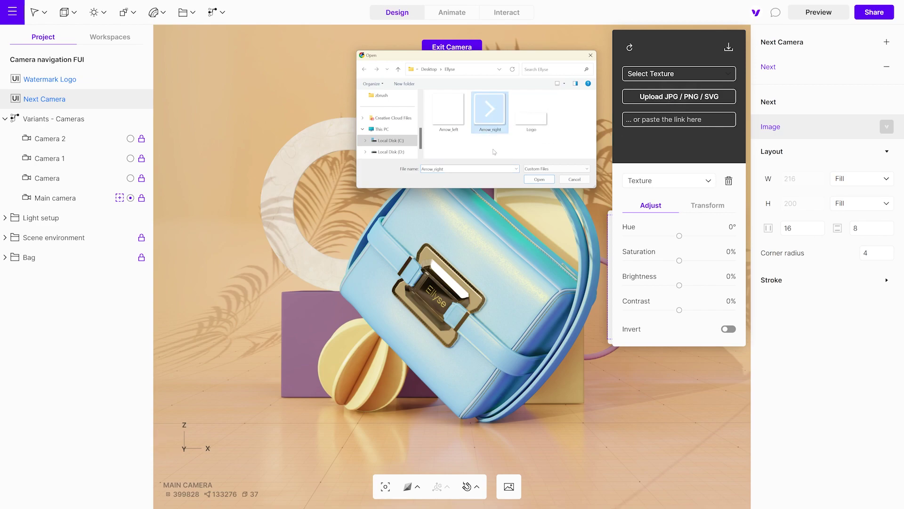
pyautogui.click(539, 179)
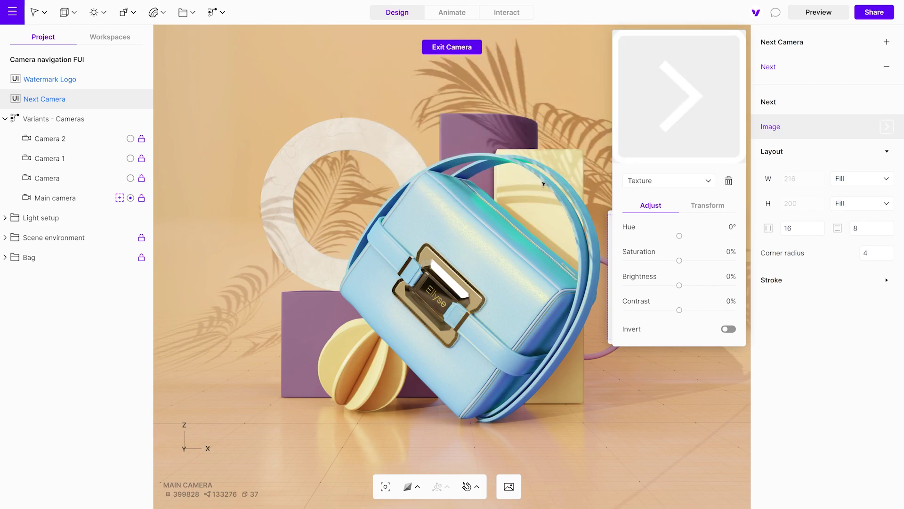
# - Disable the default fill color and the shadow effect of the Next Camera floating UI
pyautogui.click(792, 43)
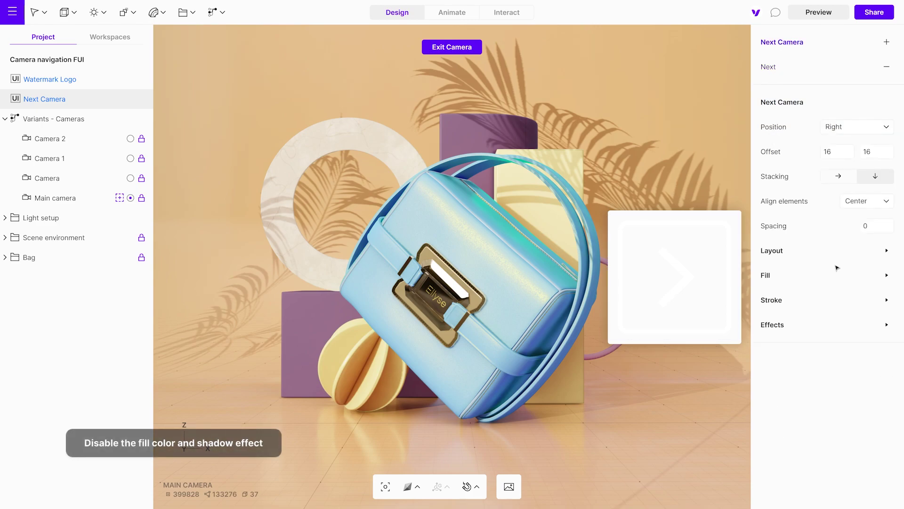
pyautogui.click(887, 275)
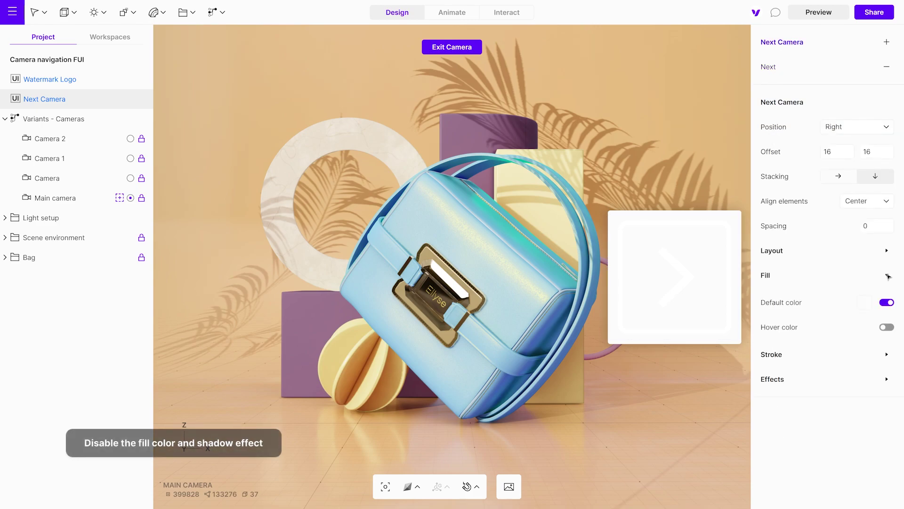
pyautogui.click(887, 303)
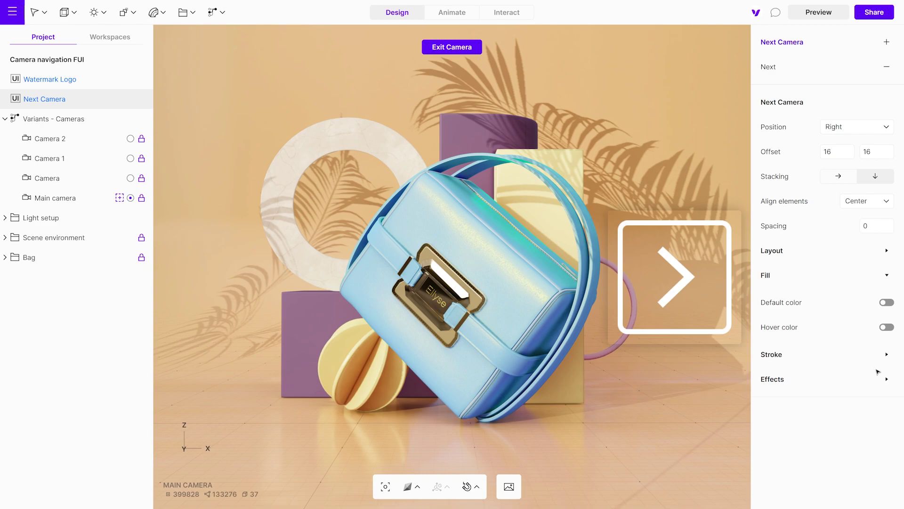
pyautogui.click(887, 379)
pyautogui.click(888, 407)
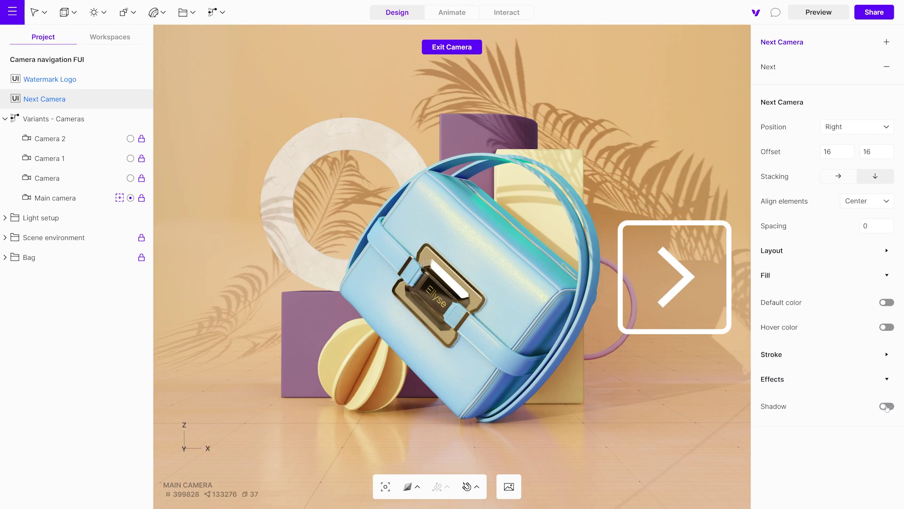
# - Switch the Next image element's width to Fixed and set it to 80
pyautogui.click(775, 70)
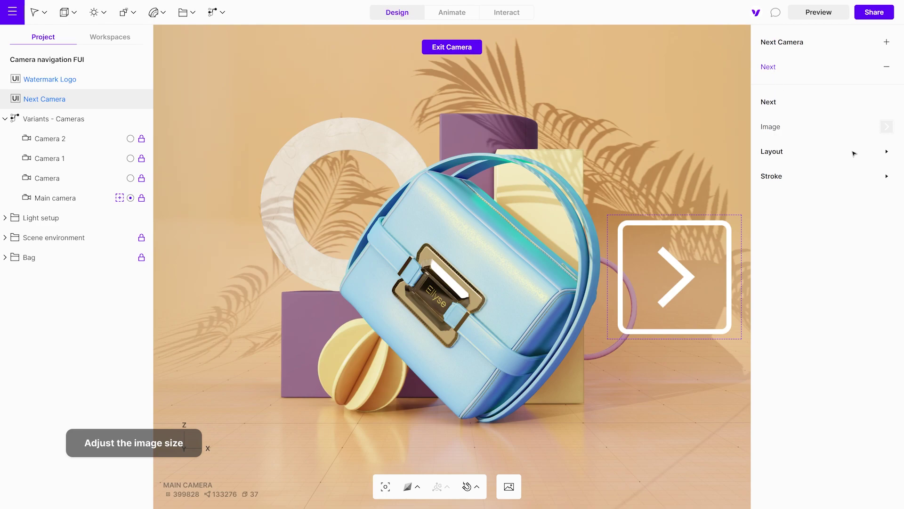
pyautogui.click(887, 153)
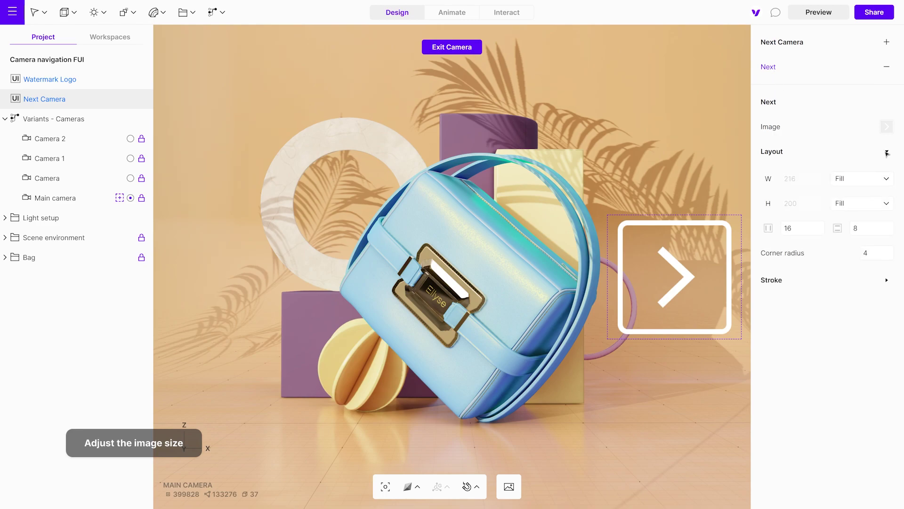
pyautogui.click(874, 179)
pyautogui.click(844, 164)
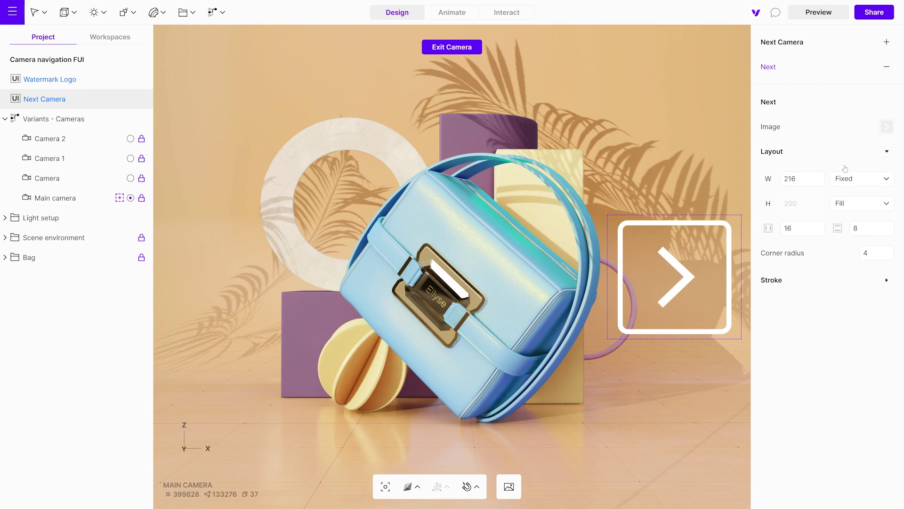
pyautogui.moveTo(820, 180); pyautogui.dragTo(817, 260)
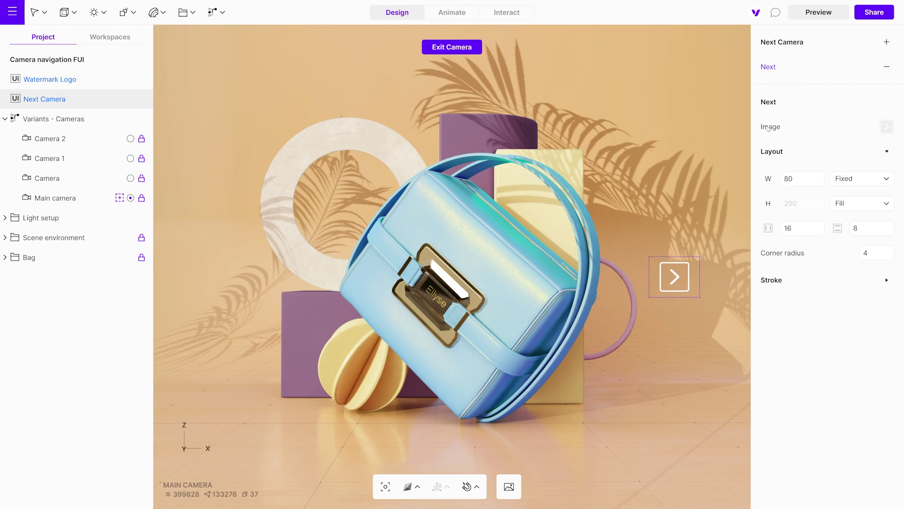
# - Create a new interaction and rename it as Next Camera
pyautogui.click(513, 19)
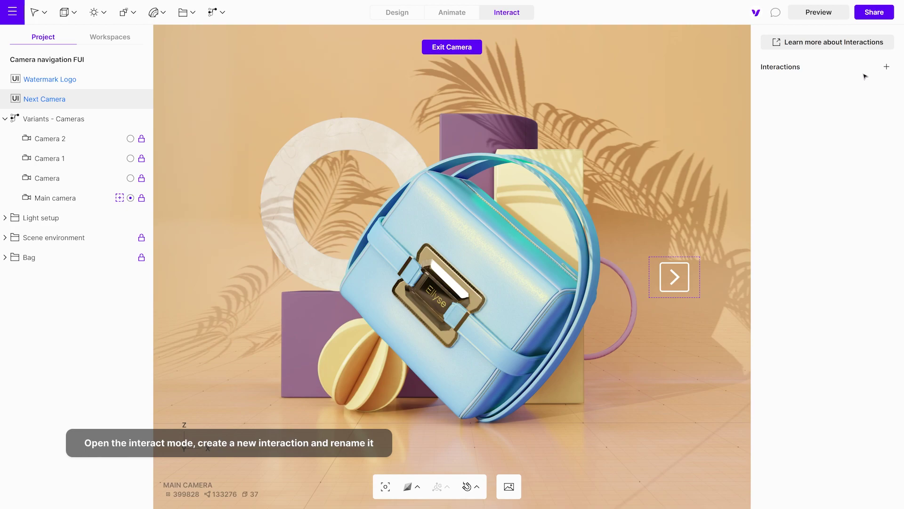
pyautogui.click(887, 66)
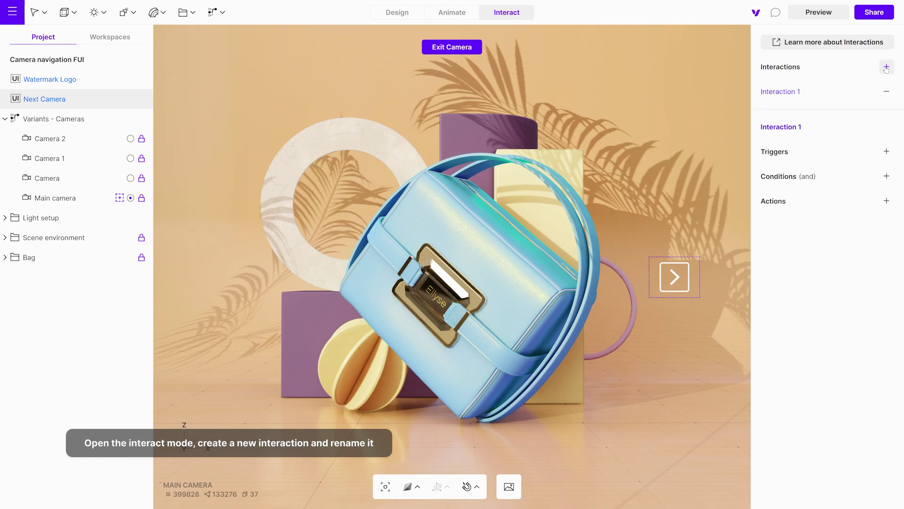
pyautogui.doubleClick(796, 91)
pyautogui.write('Nex')
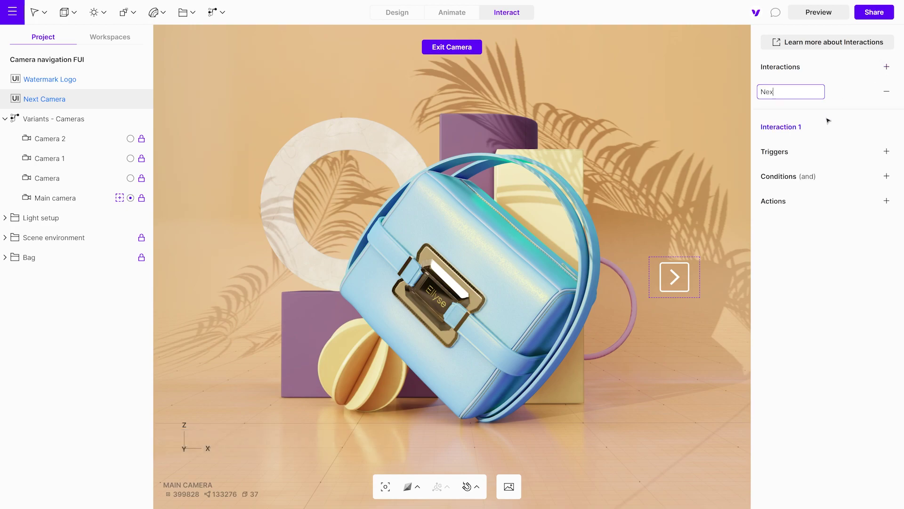
pyautogui.write('t Cameta')
pyautogui.press('Return')
# - Add an On click trigger to the interaction, targeting the Next element of the Next Camera floating UI
pyautogui.click(886, 152)
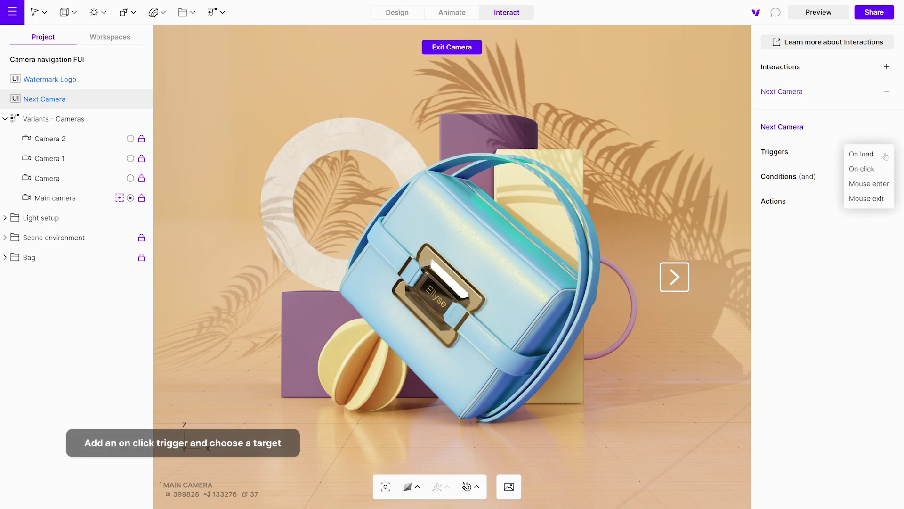
pyautogui.click(871, 171)
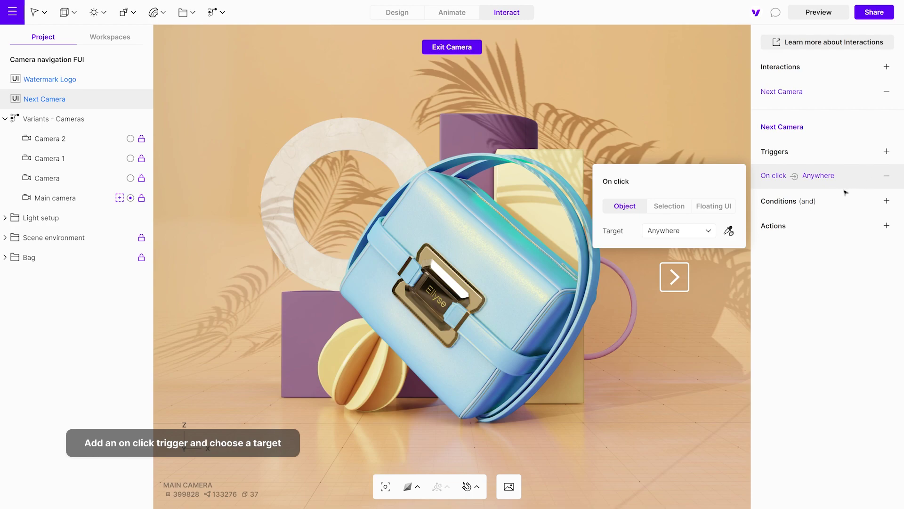
pyautogui.click(714, 212)
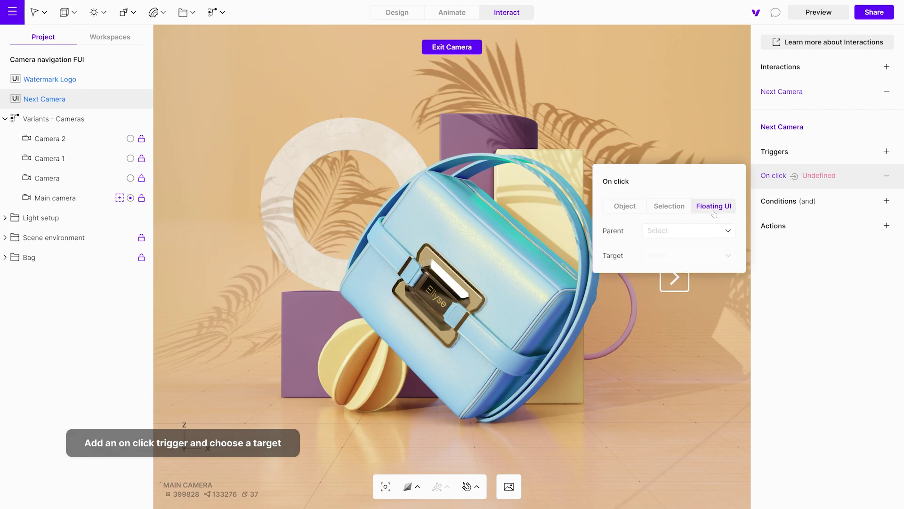
pyautogui.click(710, 232)
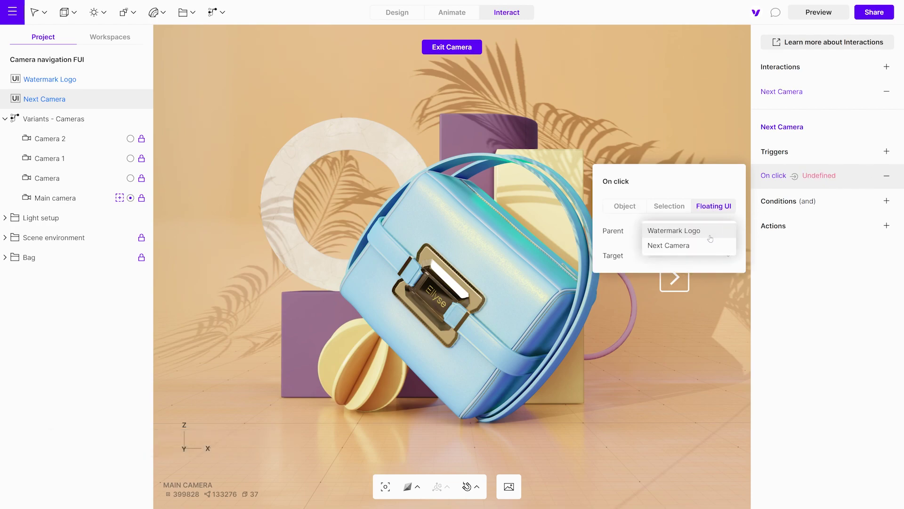
pyautogui.click(700, 246)
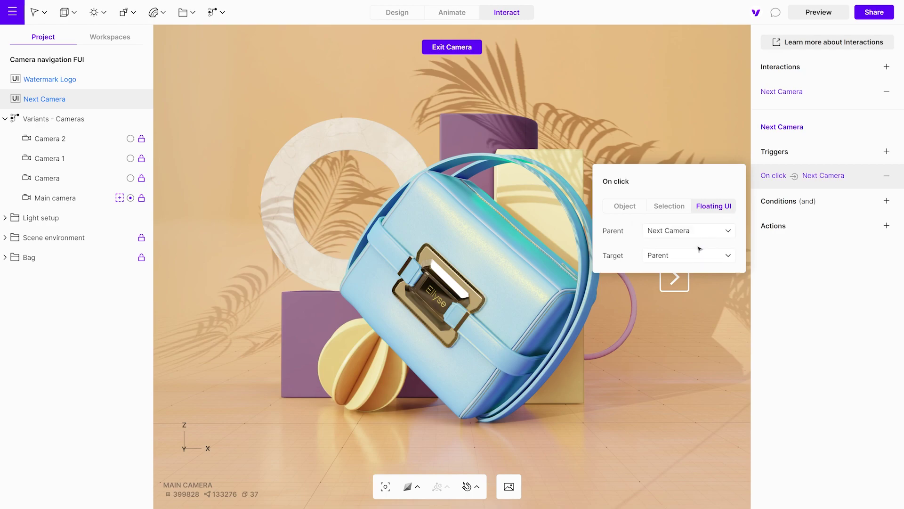
pyautogui.click(699, 255)
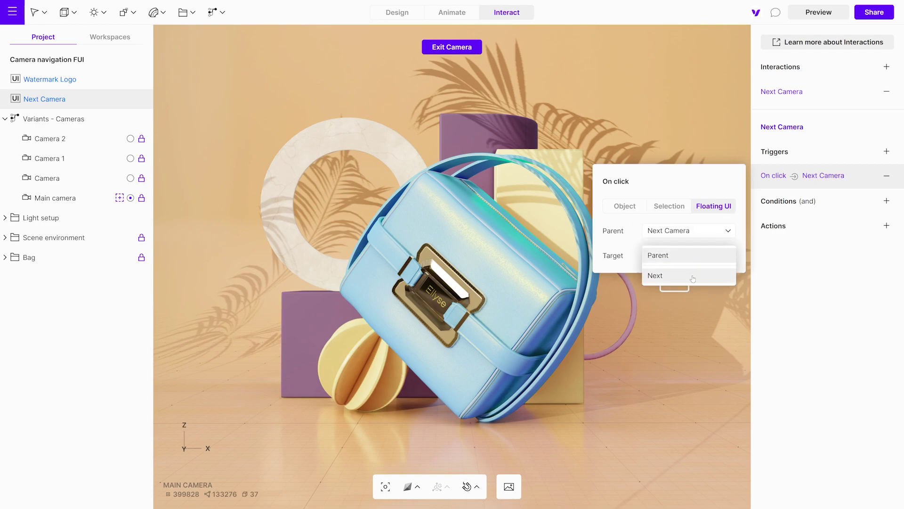
pyautogui.click(692, 278)
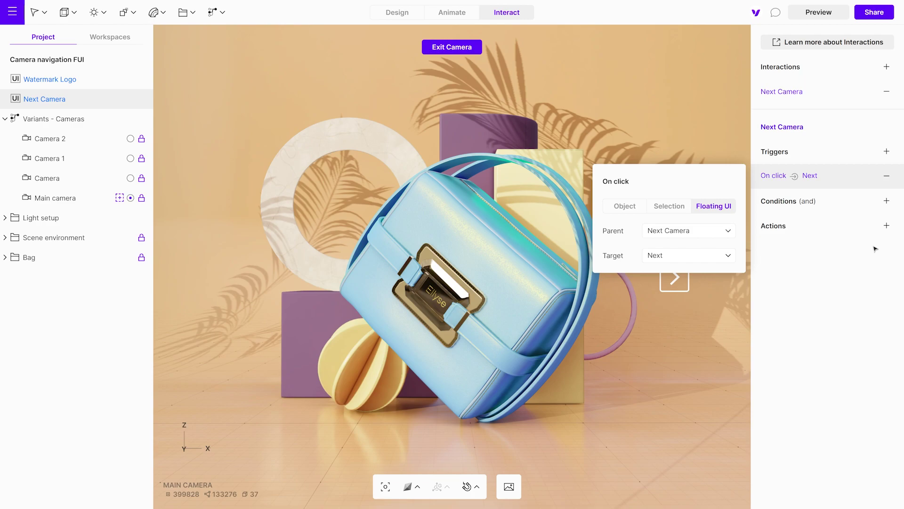
# - Add a Variants action to the interaction that switches Variants - Cameras to Next object
pyautogui.click(886, 225)
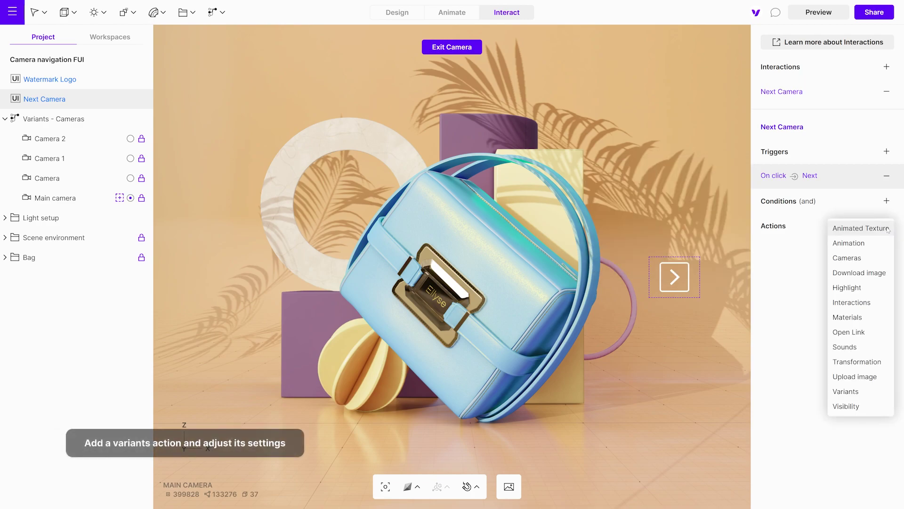
pyautogui.click(848, 394)
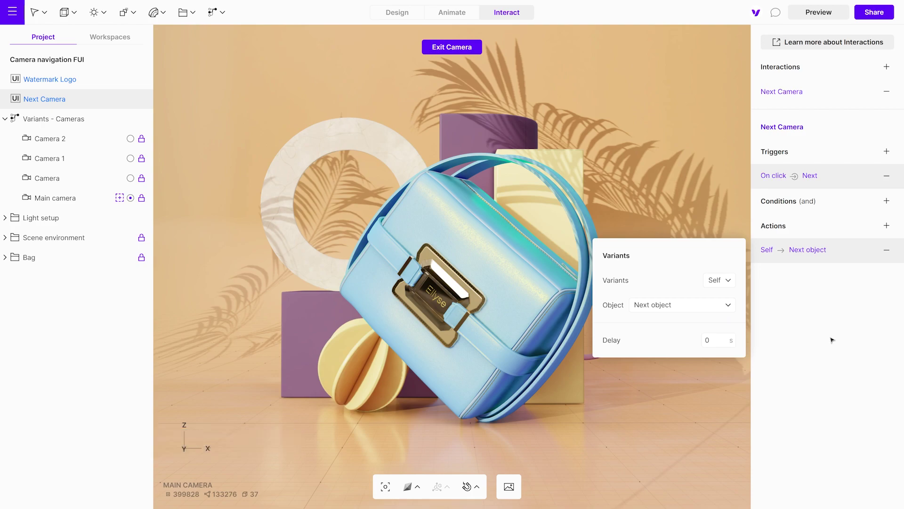
pyautogui.click(731, 283)
pyautogui.click(721, 294)
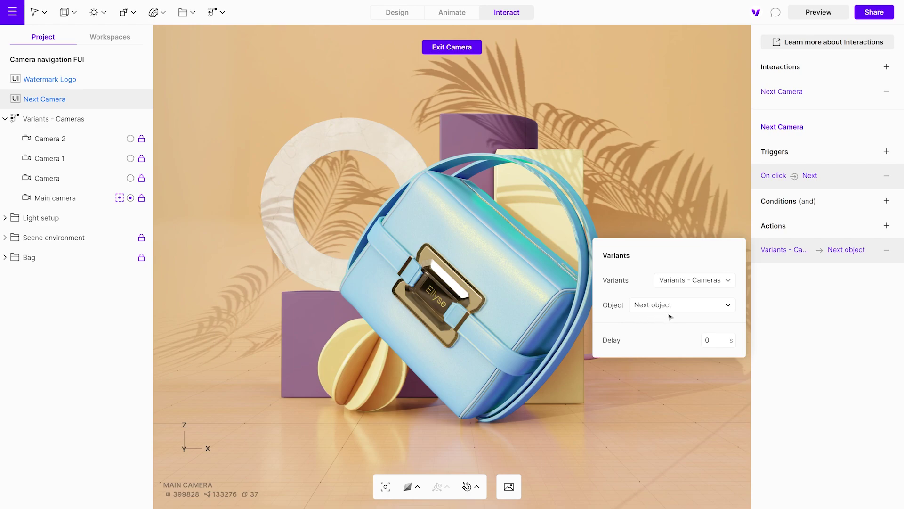
pyautogui.click(697, 307)
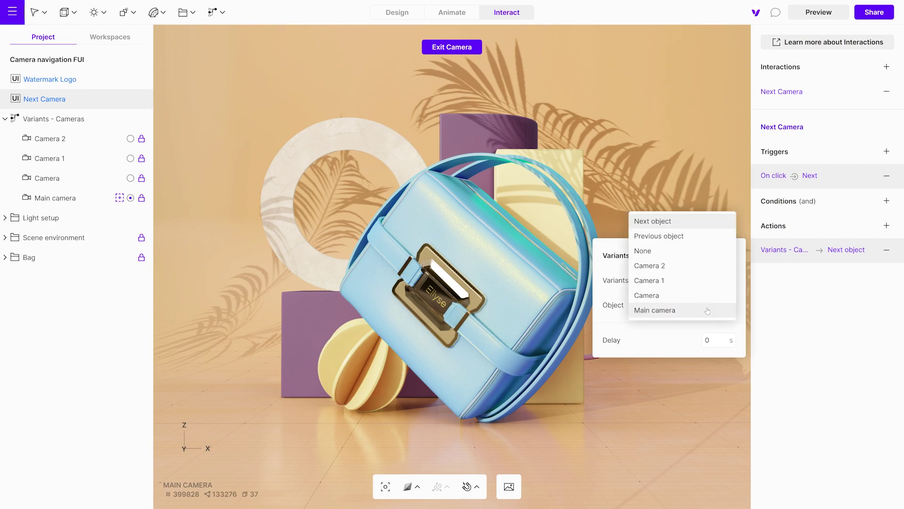
pyautogui.click(701, 228)
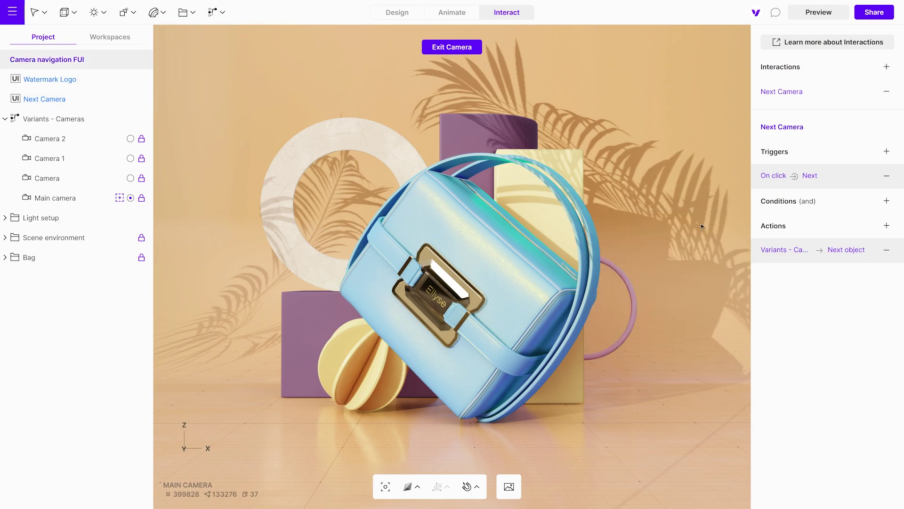
# - Preview the scene, test camera switching with the next arrow, and exit the preview
pyautogui.click(820, 12)
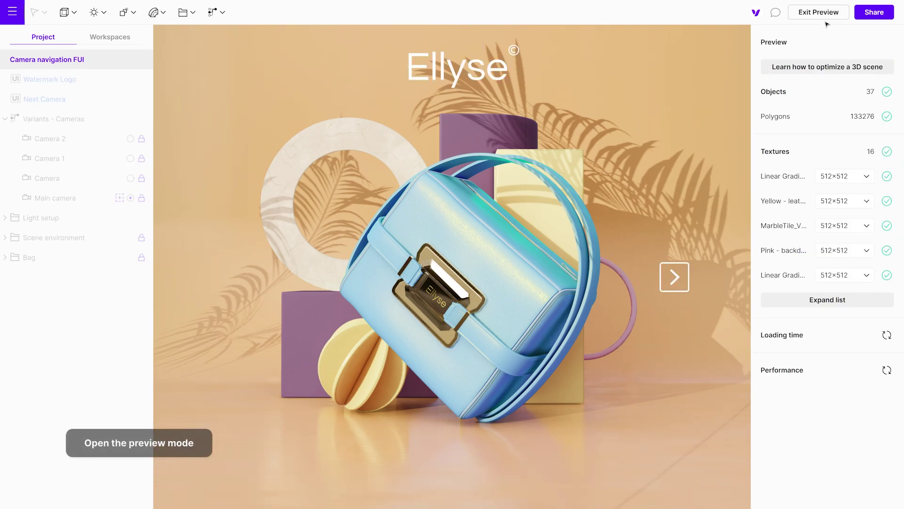
pyautogui.click(674, 287)
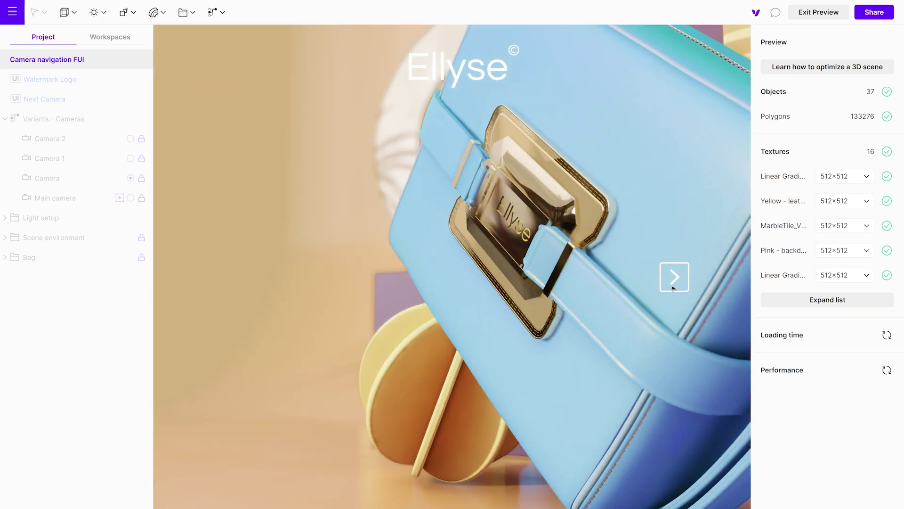
pyautogui.click(673, 288)
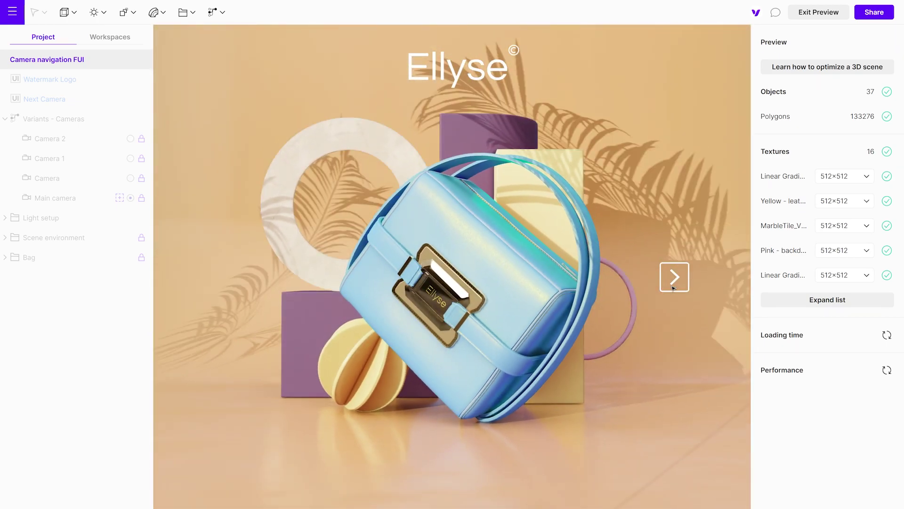
pyautogui.click(829, 18)
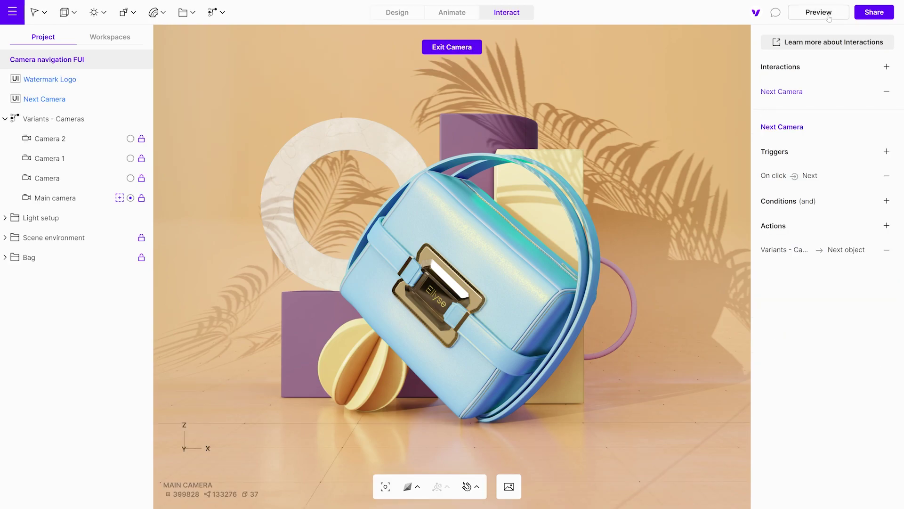
# - Duplicate the Next Camera floating UI in the design workspace and rename the copy as Previous Camera
pyautogui.click(386, 18)
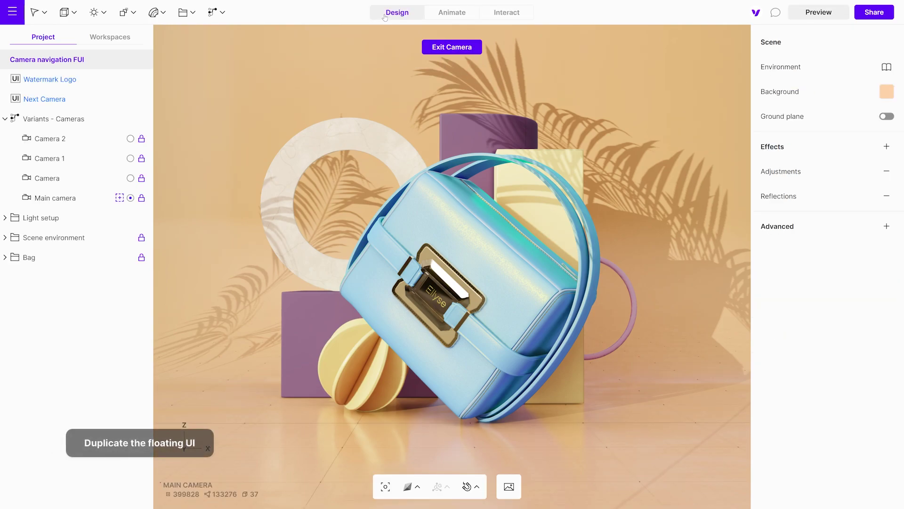
pyautogui.click(57, 99)
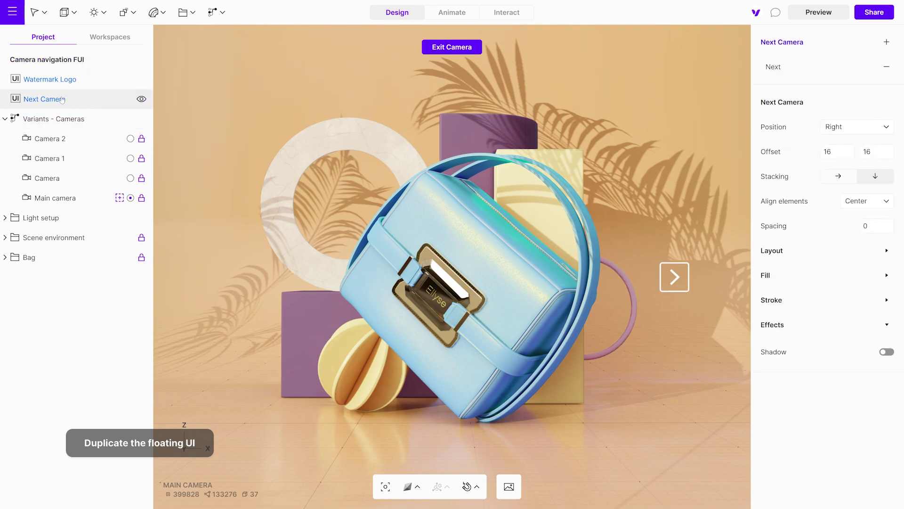
pyautogui.rightClick(61, 98)
pyautogui.click(83, 112)
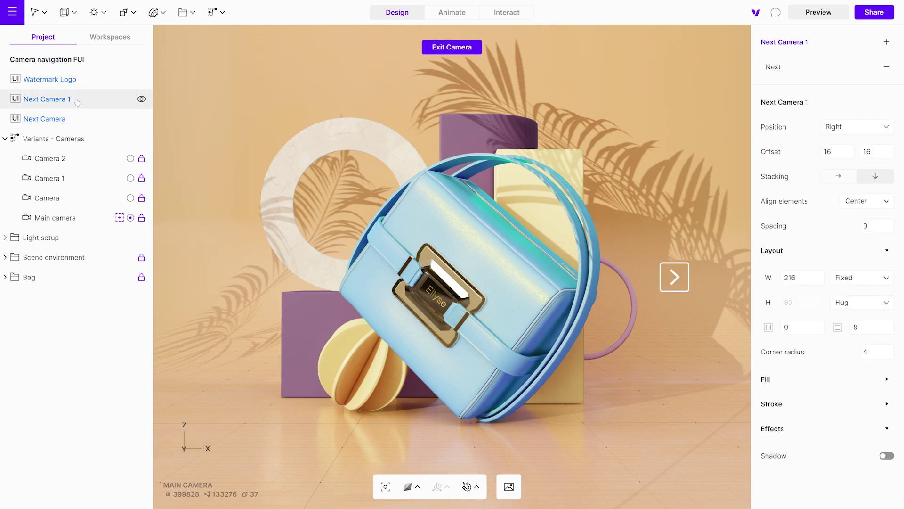
pyautogui.doubleClick(76, 101)
pyautogui.write('Previous')
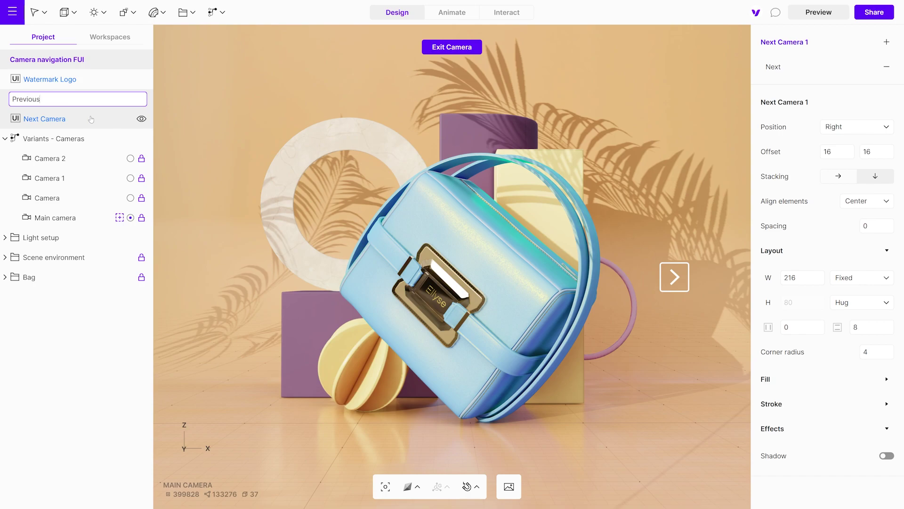
pyautogui.write(' Camera')
pyautogui.press('Return')
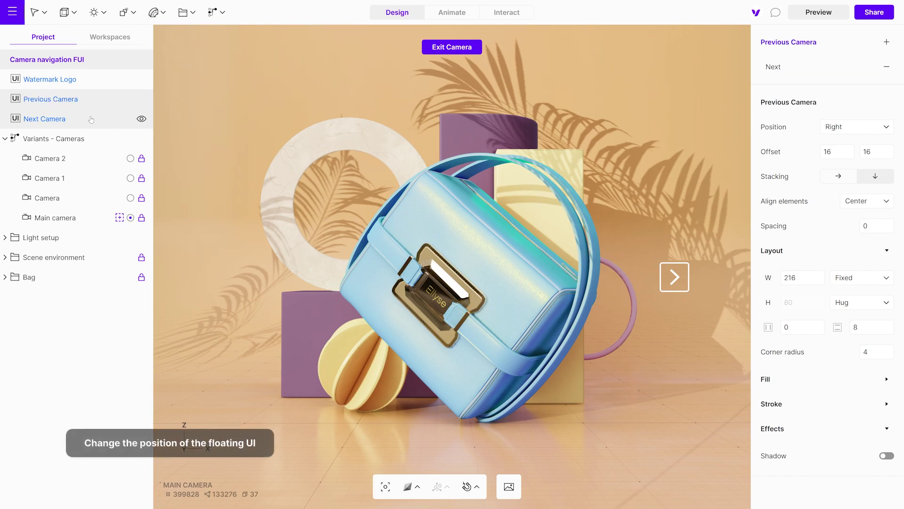
# - Set the Previous Camera floating UI's position to Left and rename its image element as Previous
pyautogui.click(848, 127)
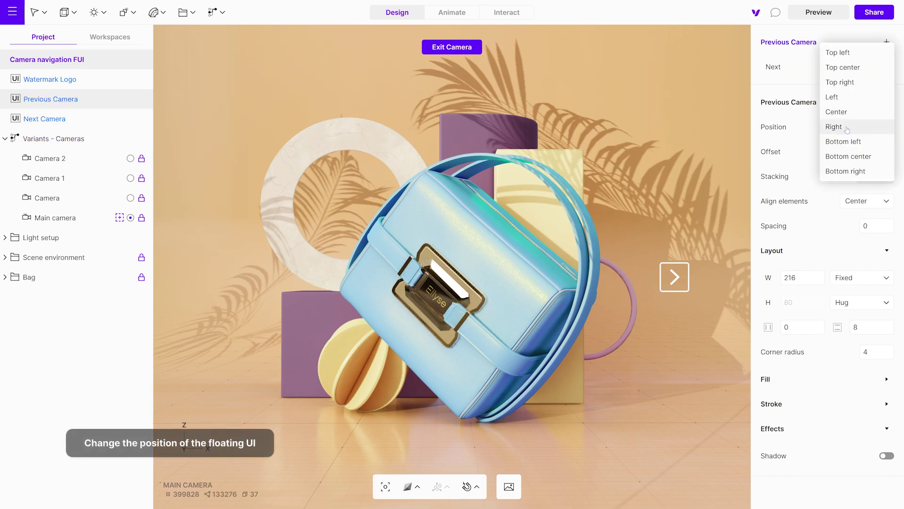
pyautogui.click(841, 97)
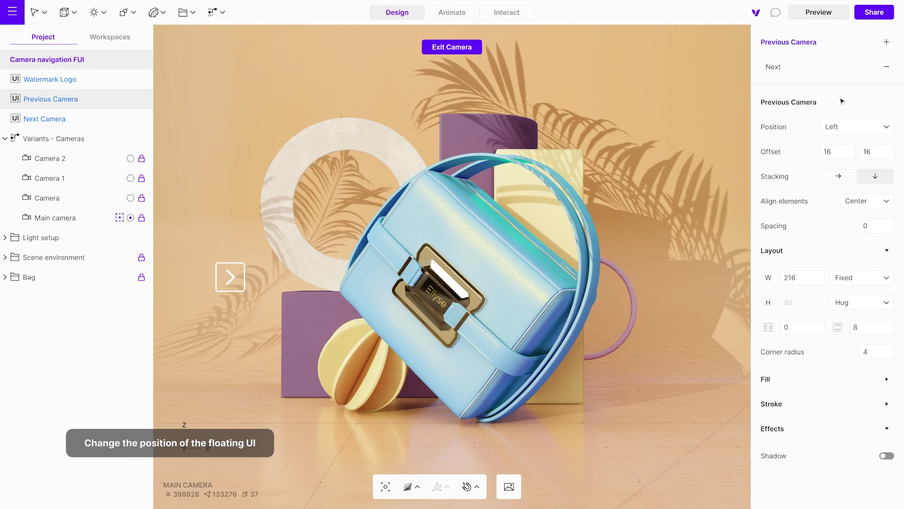
pyautogui.click(787, 69)
pyautogui.doubleClick(787, 69)
pyautogui.write('Previous')
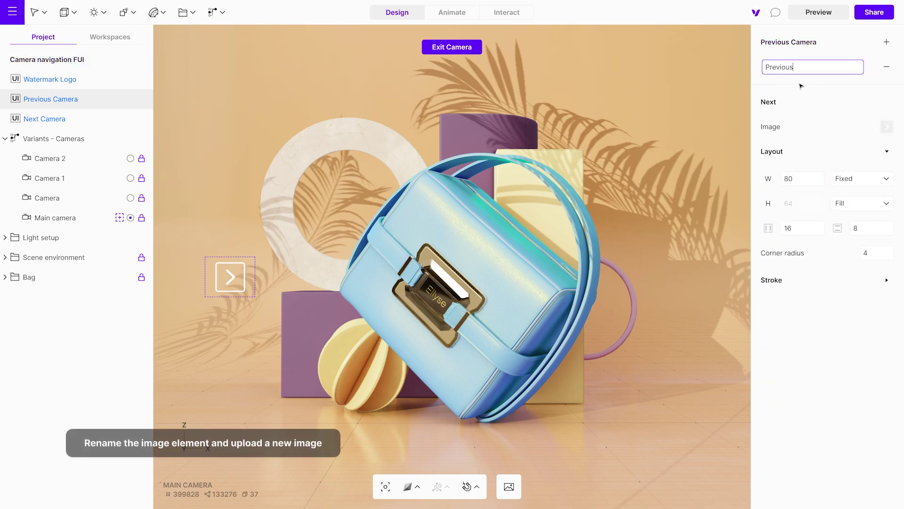
pyautogui.press('Return')
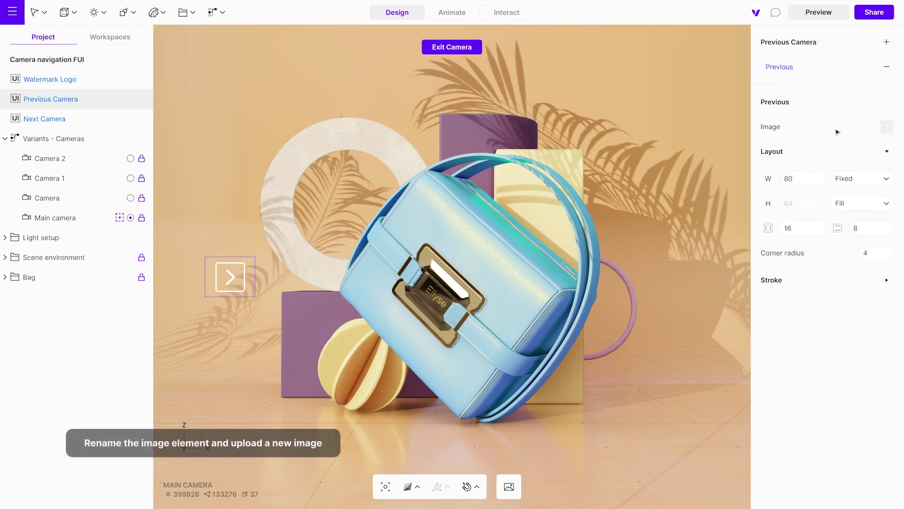
# - Replace the Previous element's image with the uploaded file Left from the Ellyse folder
pyautogui.click(886, 126)
pyautogui.moveTo(706, 130)
pyautogui.click(672, 98)
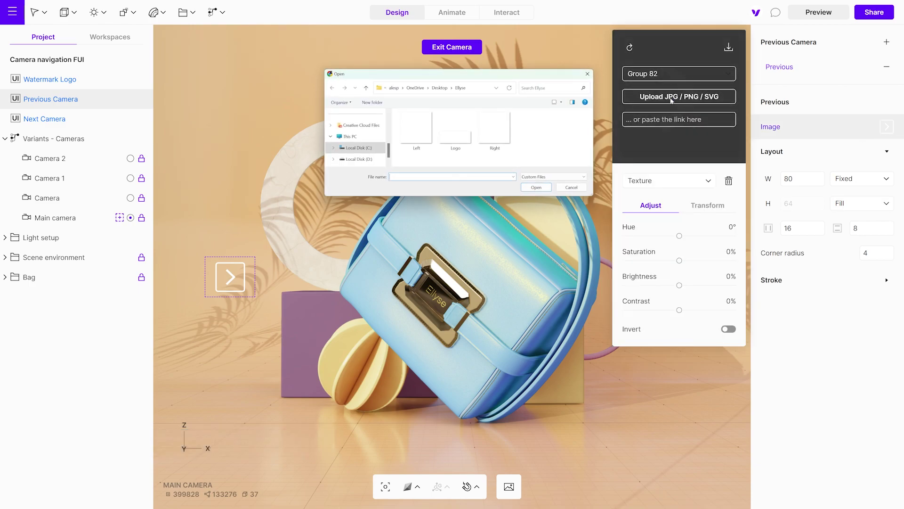
pyautogui.click(417, 136)
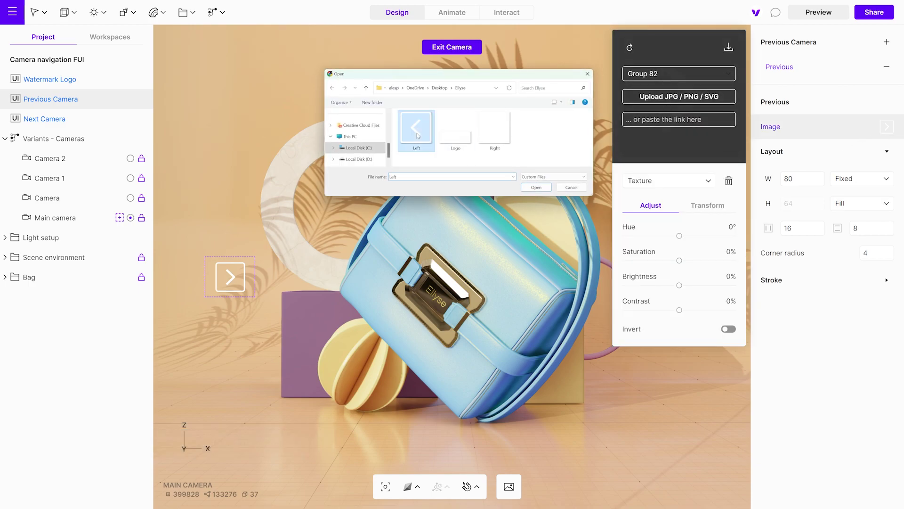
pyautogui.click(536, 187)
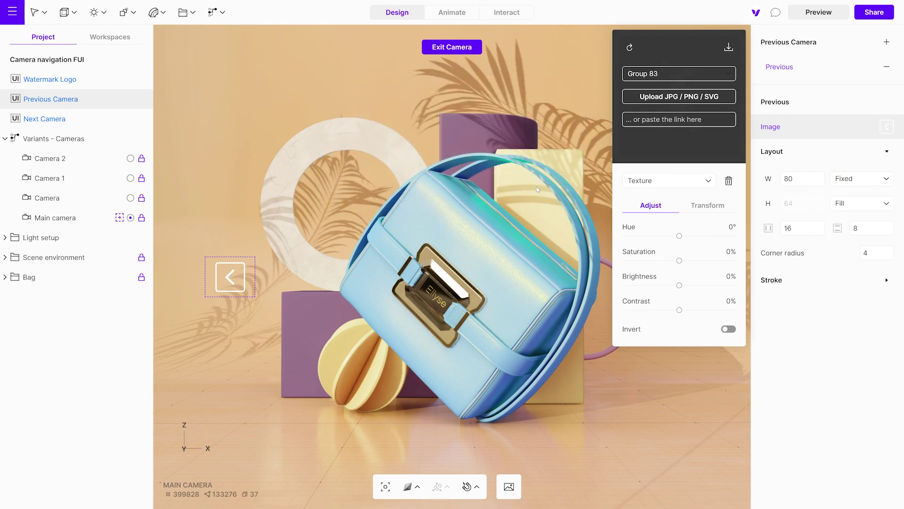
# - Duplicate the Next Camera interaction and rename the copy as Previous Camera
pyautogui.click(520, 15)
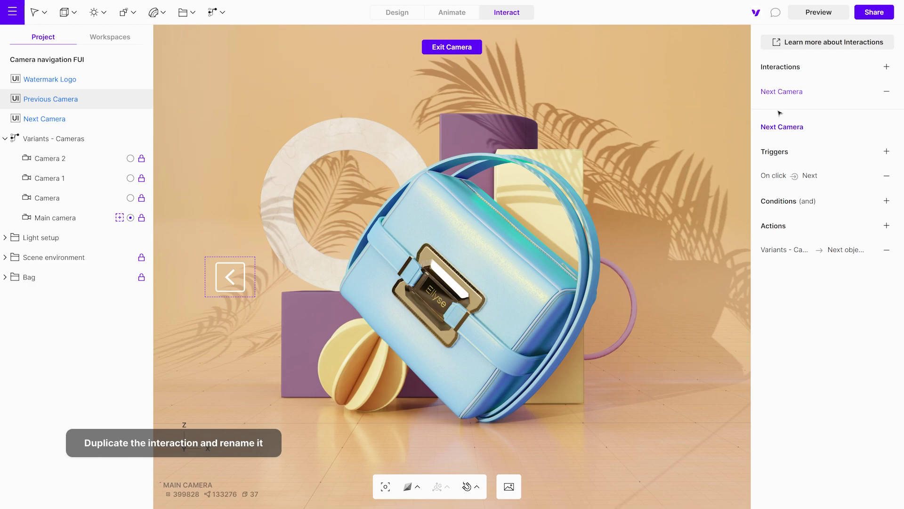
pyautogui.click(872, 91)
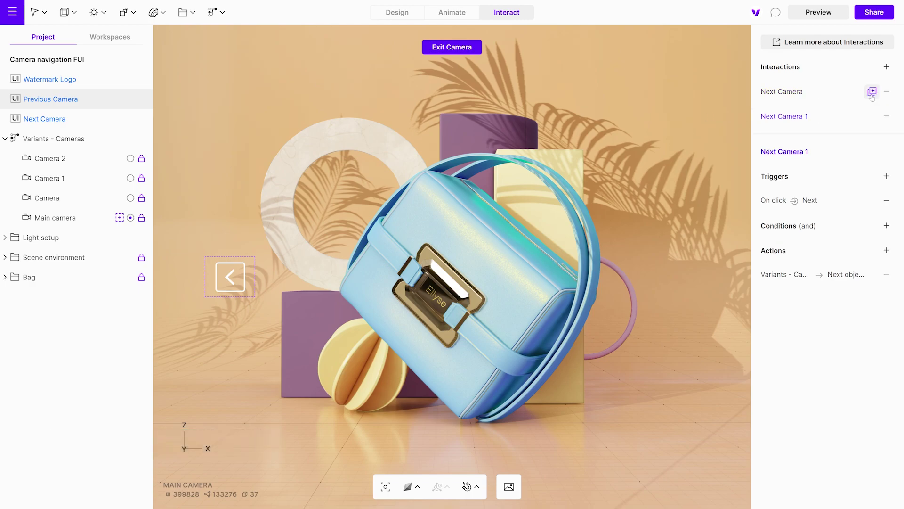
pyautogui.doubleClick(808, 118)
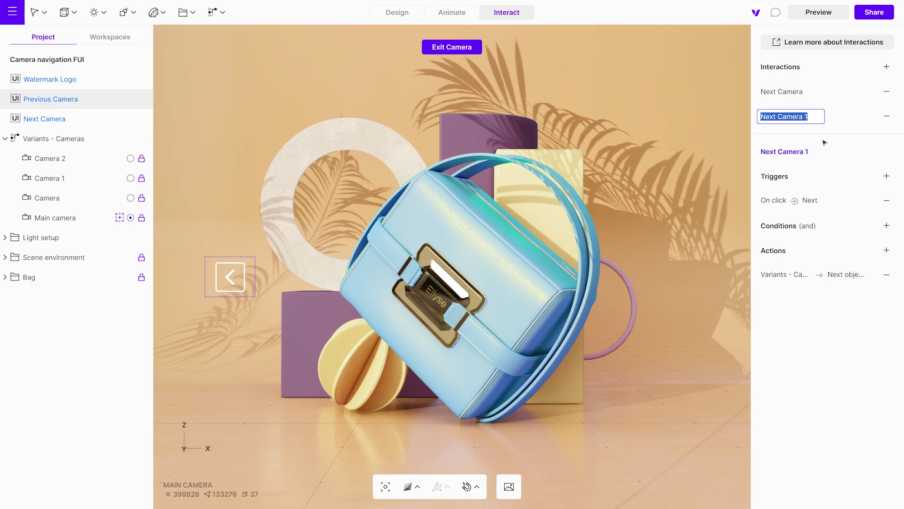
pyautogui.write('Previous Camera')
pyautogui.press('Return')
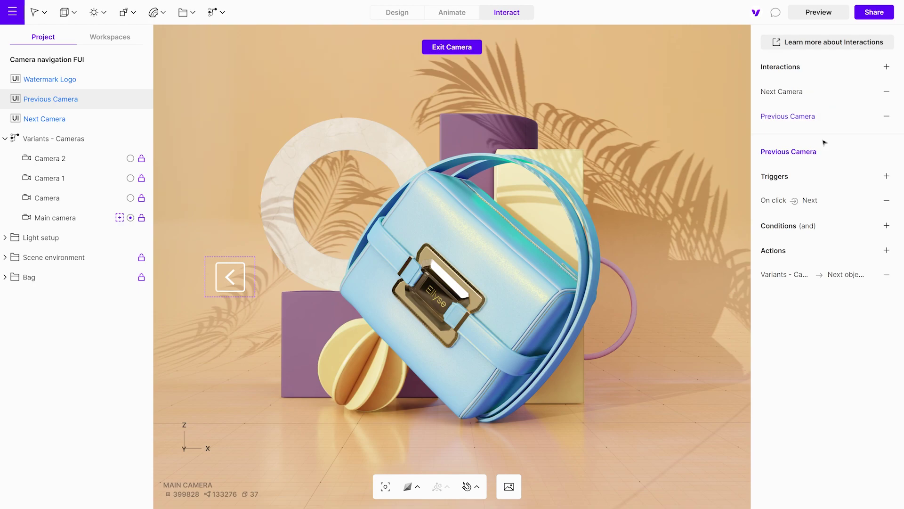
# - Retarget the Previous Camera interaction's On click trigger to the Previous element of the Previous Camera floating UI
pyautogui.click(810, 201)
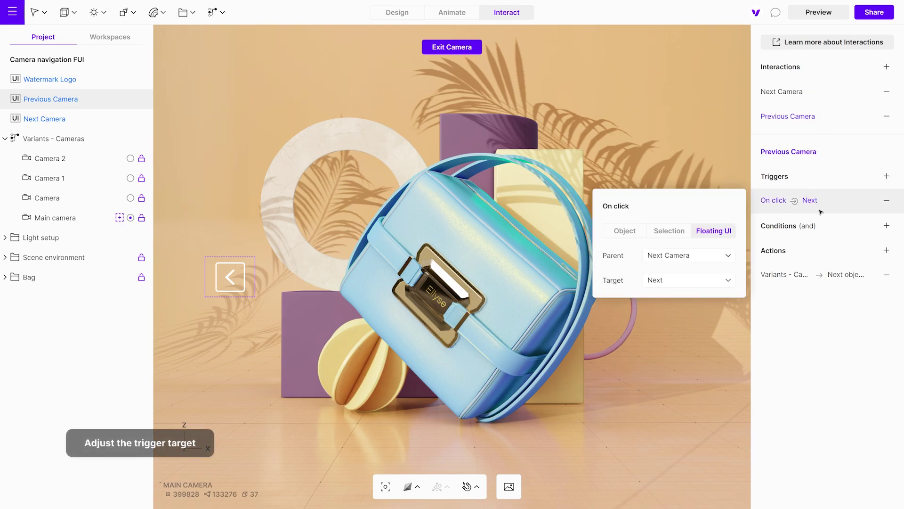
pyautogui.click(728, 257)
pyautogui.click(724, 241)
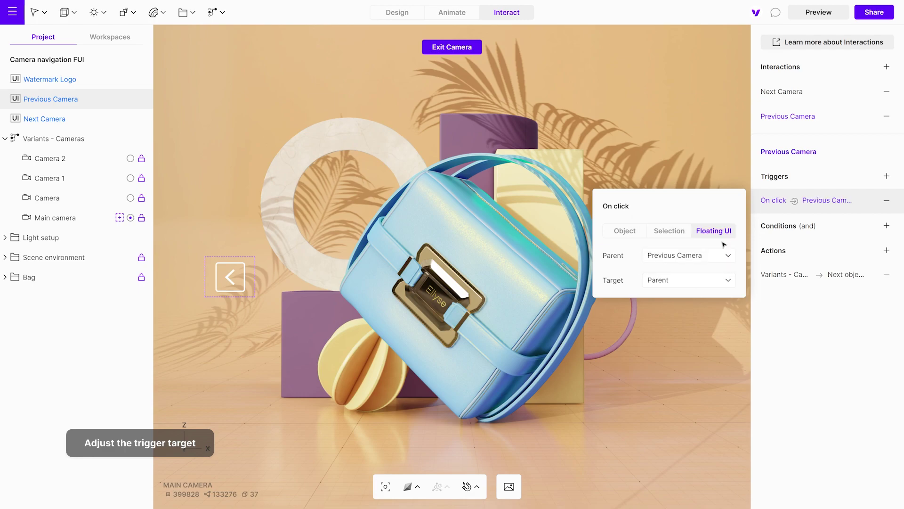
pyautogui.click(711, 281)
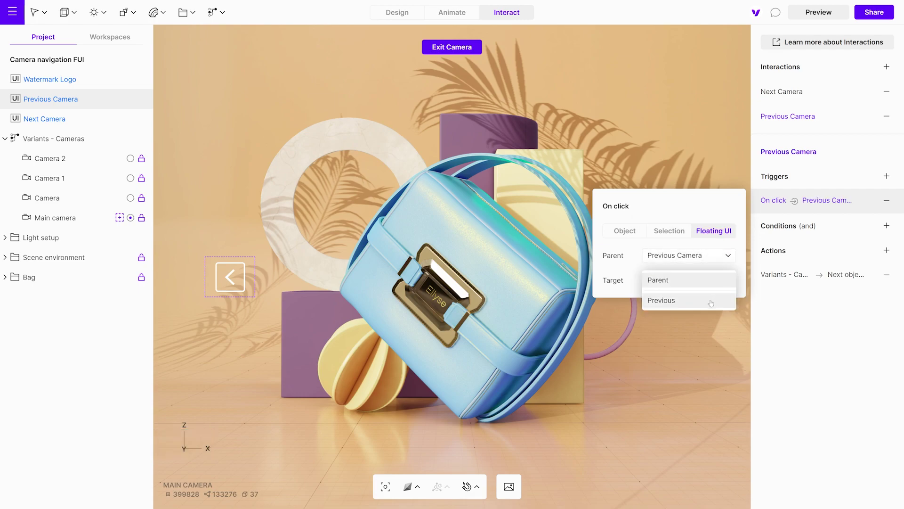
pyautogui.click(712, 302)
# - Set the object of the Previous Camera interaction's Variants action to Previous object
pyautogui.click(819, 276)
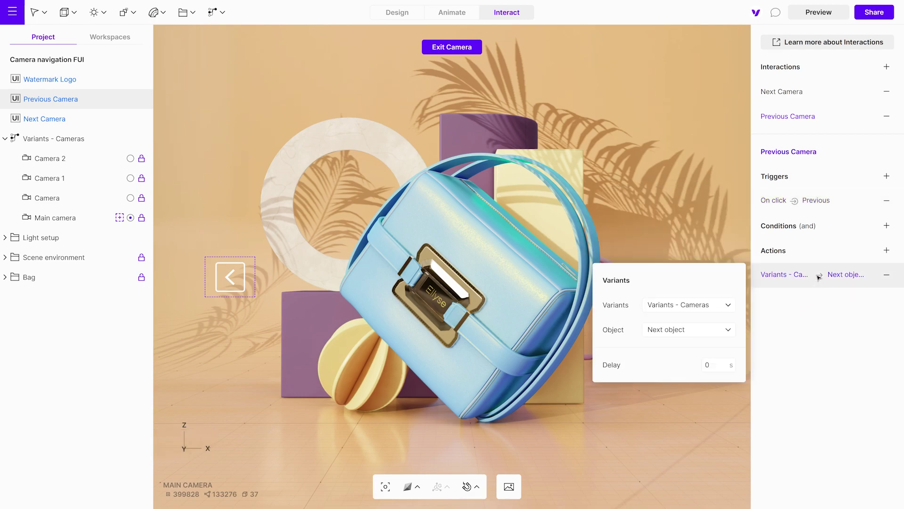
pyautogui.click(728, 330)
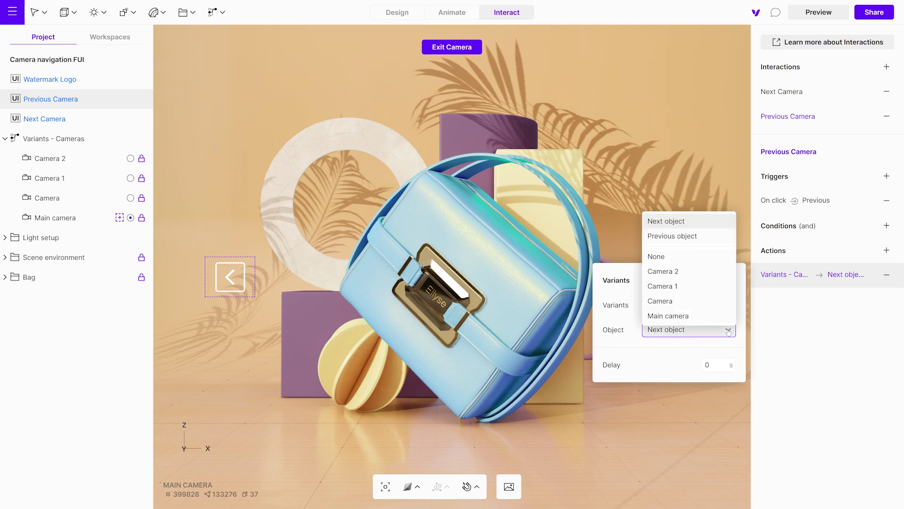
pyautogui.click(704, 240)
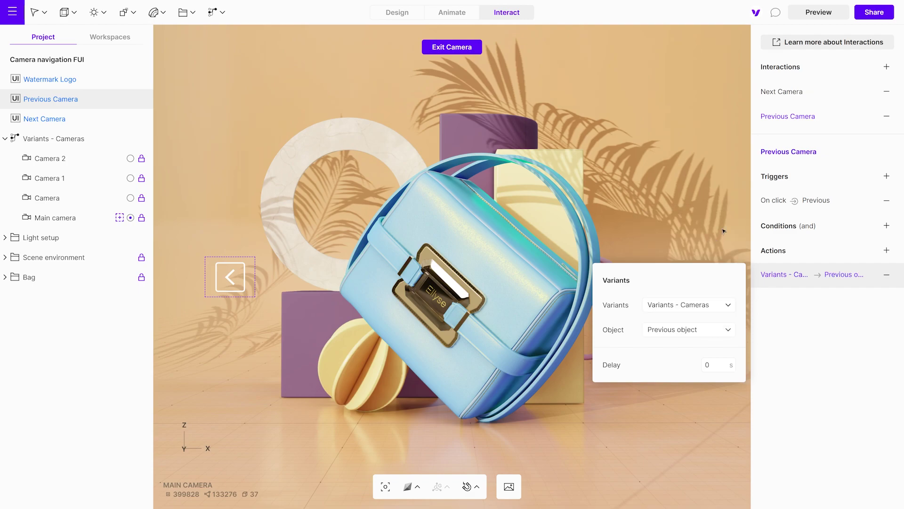
# - Preview the scene, test camera switching with both the next and previous arrows, and exit the preview
pyautogui.click(818, 12)
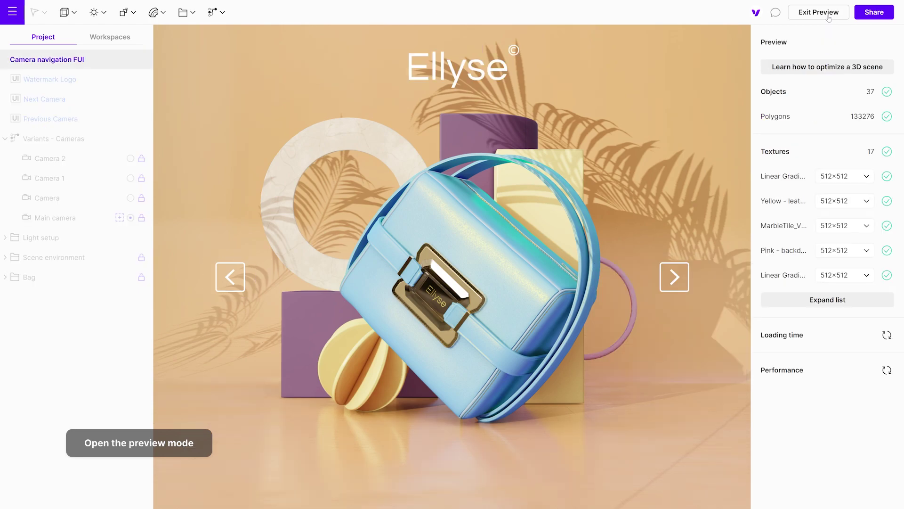
pyautogui.click(672, 282)
pyautogui.click(219, 283)
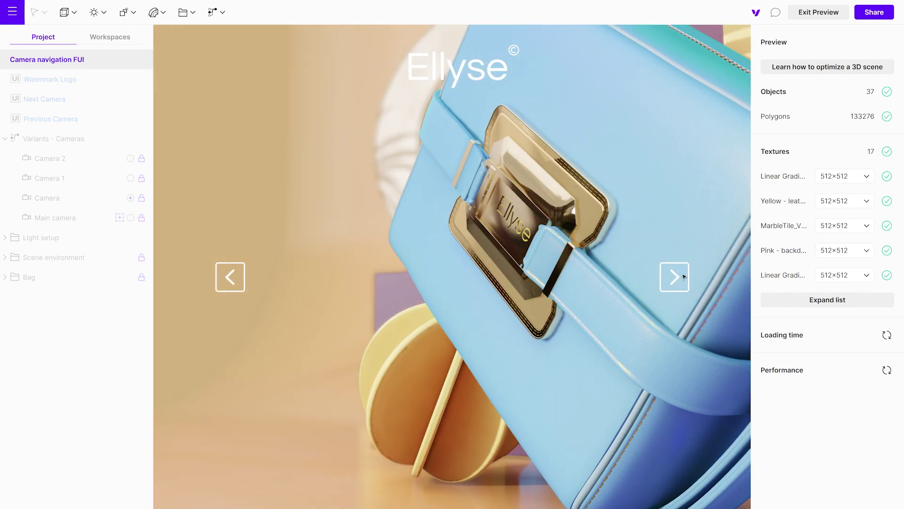
pyautogui.click(683, 277)
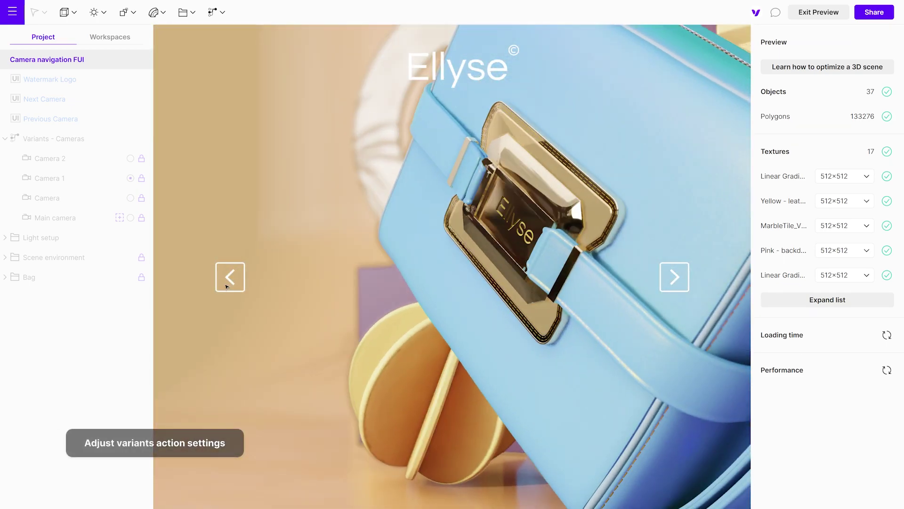
pyautogui.click(228, 287)
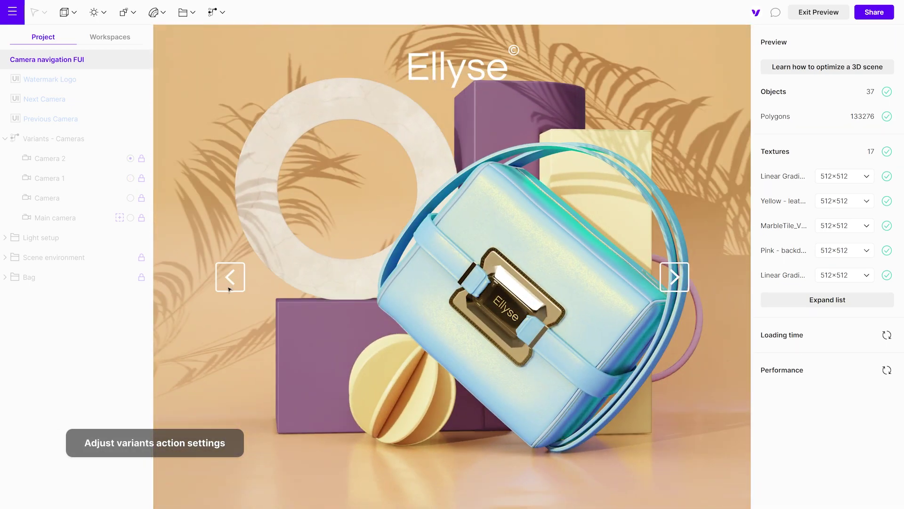
pyautogui.click(830, 19)
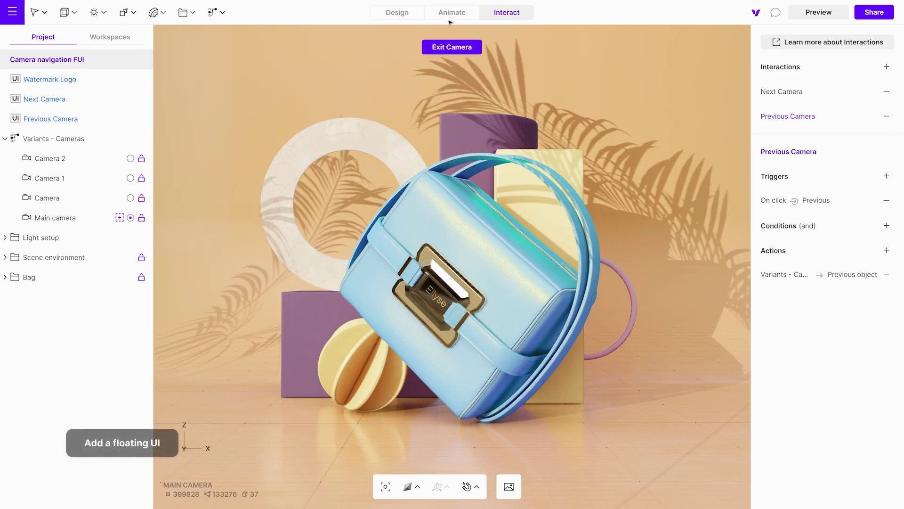
# - Add a new floating UI to the scene and rename it as Download Image
pyautogui.click(415, 16)
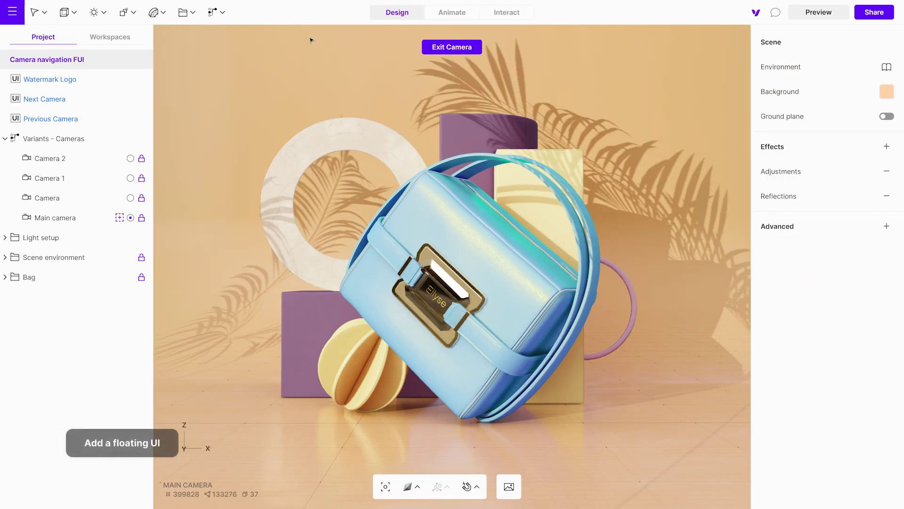
pyautogui.click(218, 13)
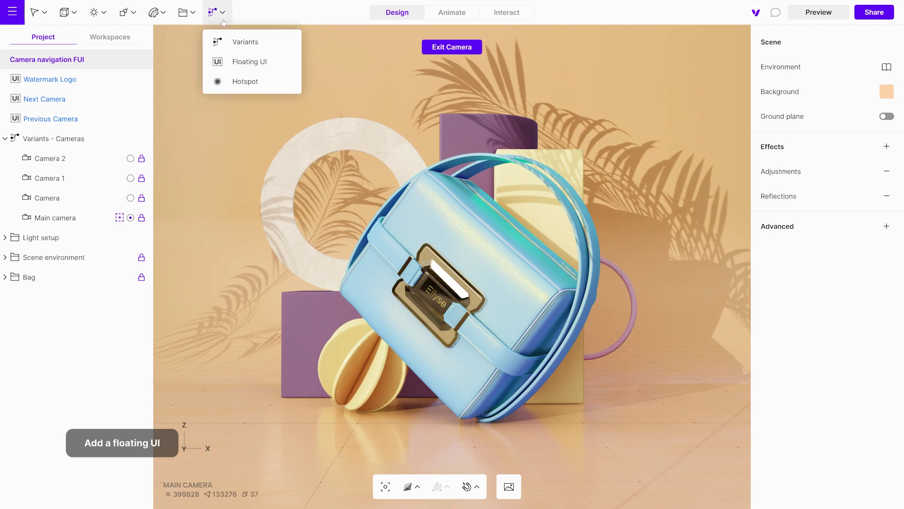
pyautogui.click(243, 69)
pyautogui.doubleClick(83, 139)
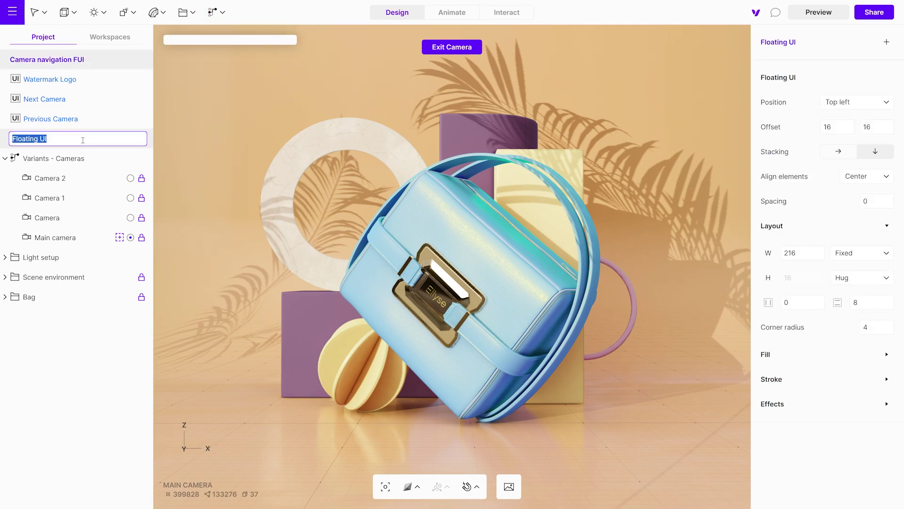
pyautogui.write('Download')
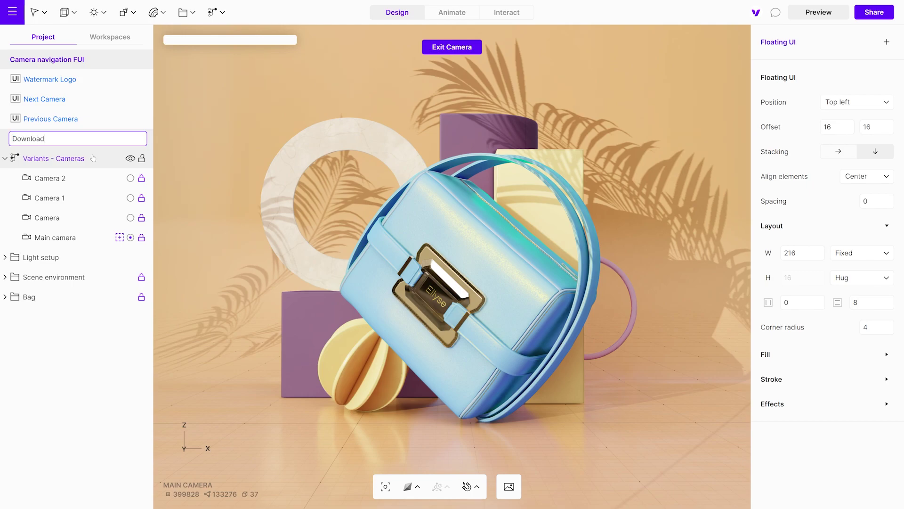
pyautogui.write(' Image')
pyautogui.press('Return')
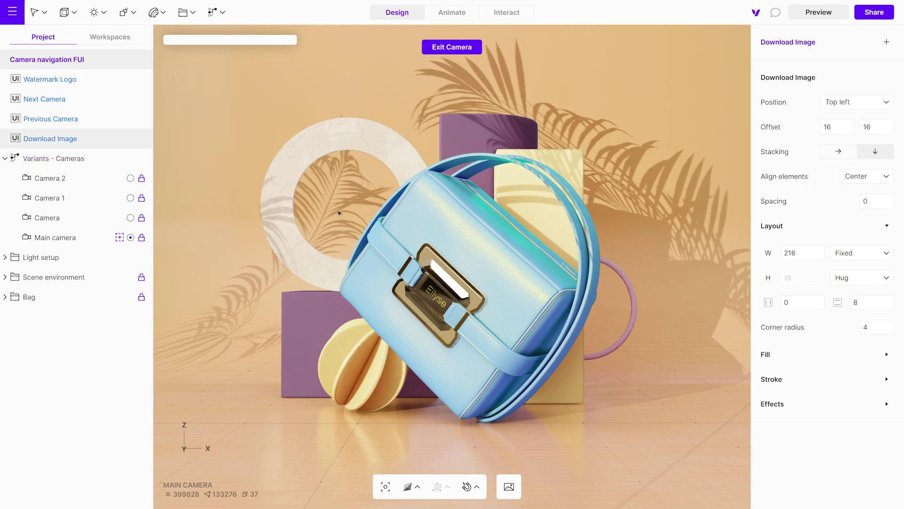
# - Add a button element to the Download Image floating UI and set its text to "Download image"
pyautogui.click(886, 42)
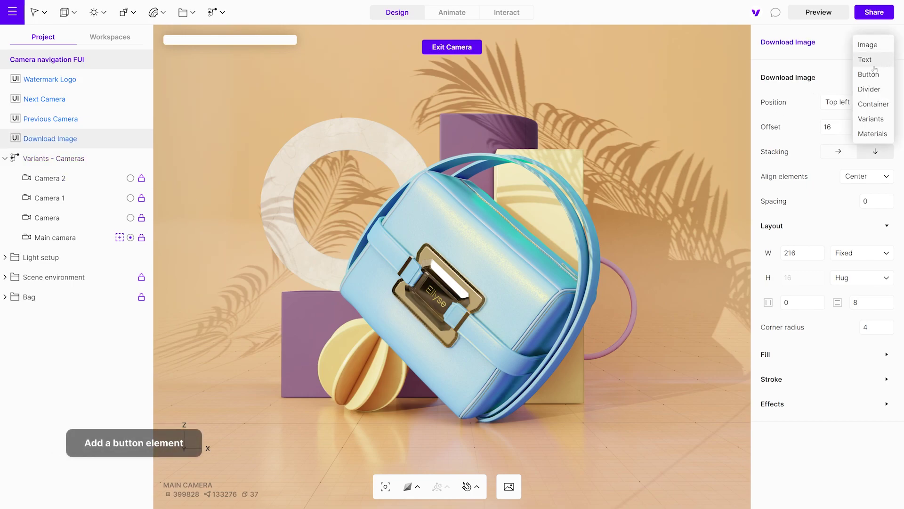
pyautogui.click(869, 75)
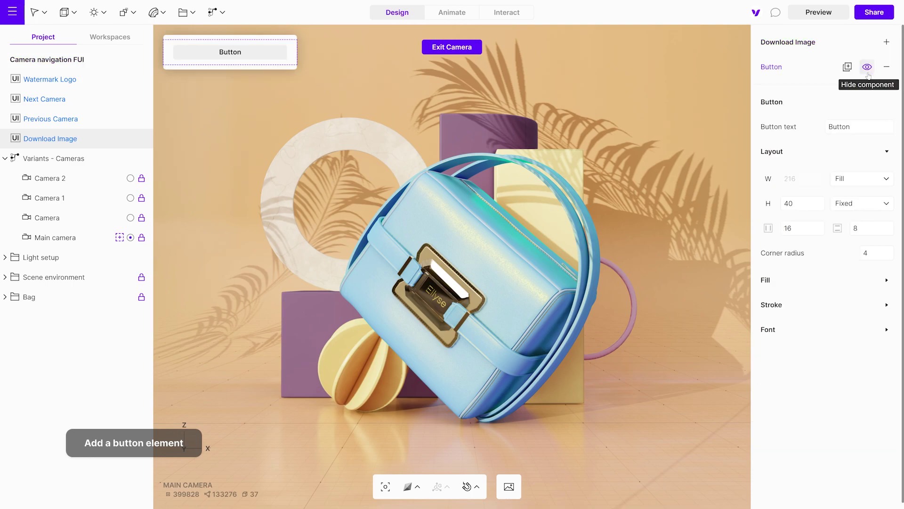
pyautogui.click(856, 123)
pyautogui.write('Down')
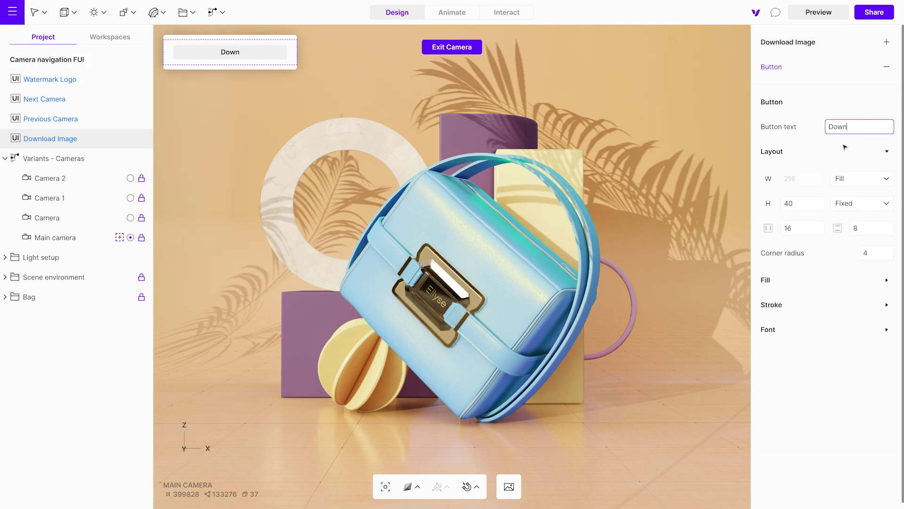
pyautogui.write('load image')
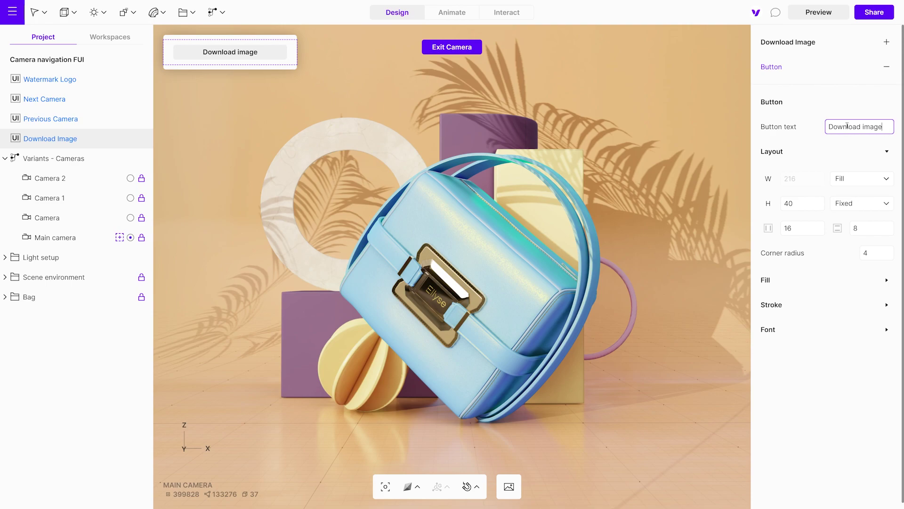
# - Disable the default fill color and the shadow effect of the Download Image floating UI
pyautogui.click(802, 46)
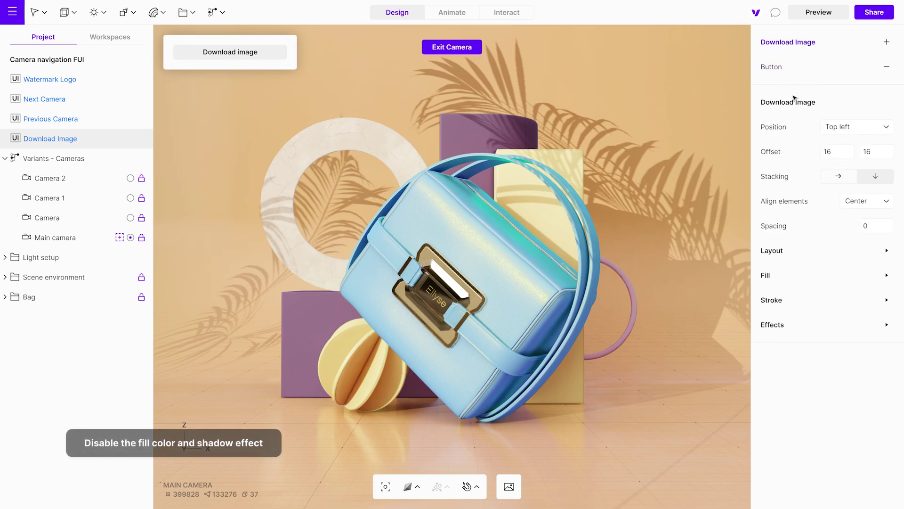
pyautogui.click(887, 276)
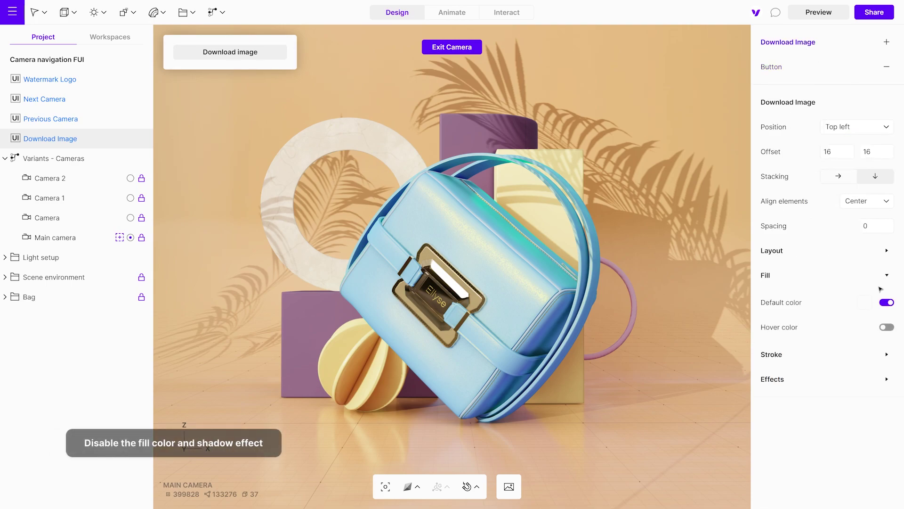
pyautogui.click(887, 303)
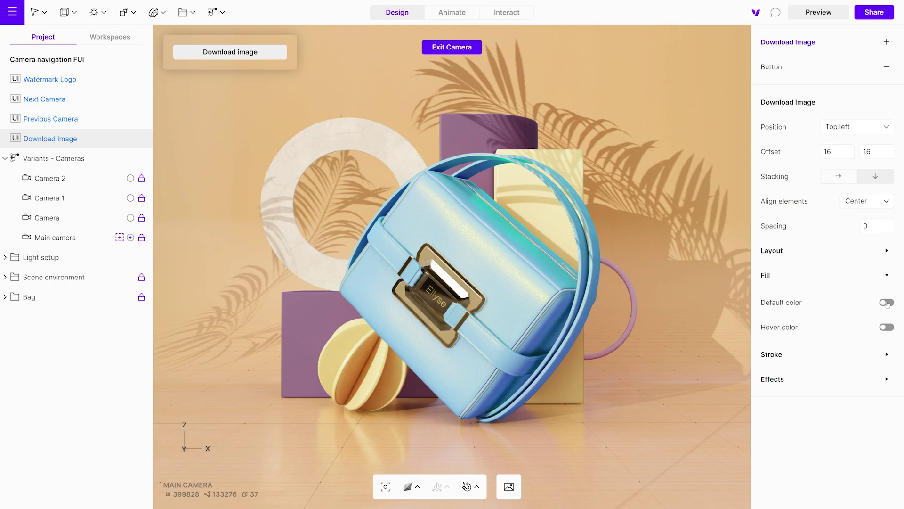
pyautogui.click(887, 380)
pyautogui.click(888, 407)
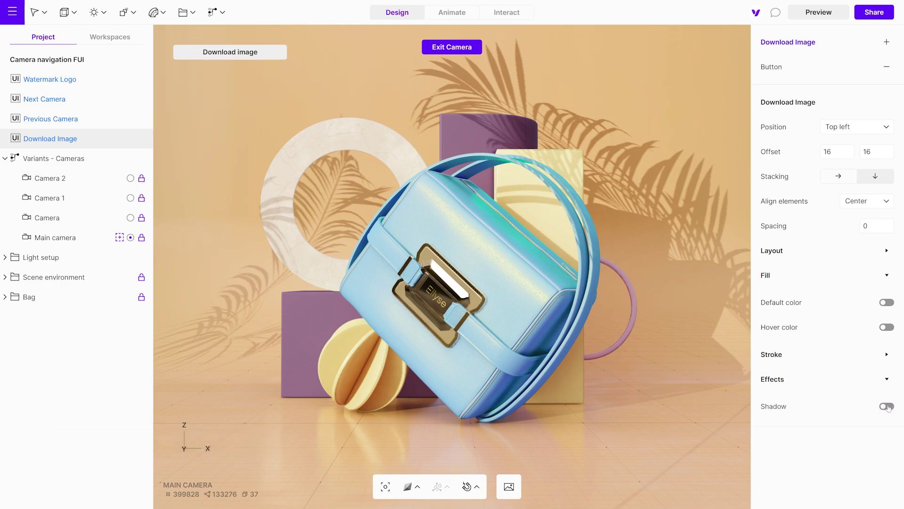
# - Disable both the default and hover fill colors of the Download Image floating UI's button
pyautogui.click(782, 70)
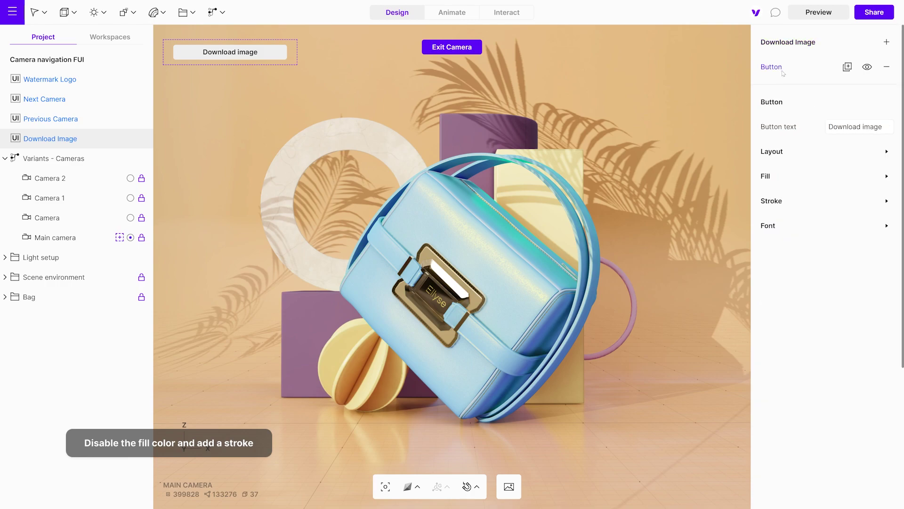
pyautogui.click(885, 178)
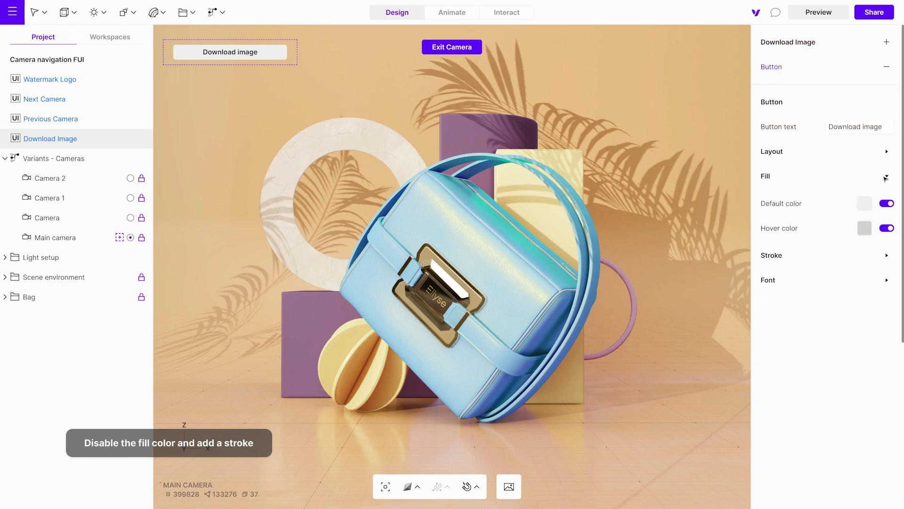
pyautogui.click(886, 204)
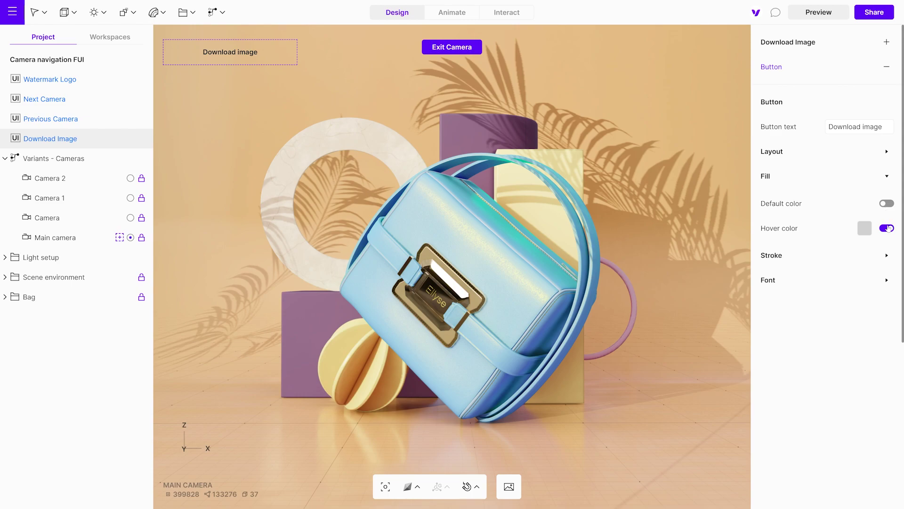
pyautogui.click(888, 229)
# - Enable the default stroke color on the button and set the stroke thickness to 2
pyautogui.click(887, 256)
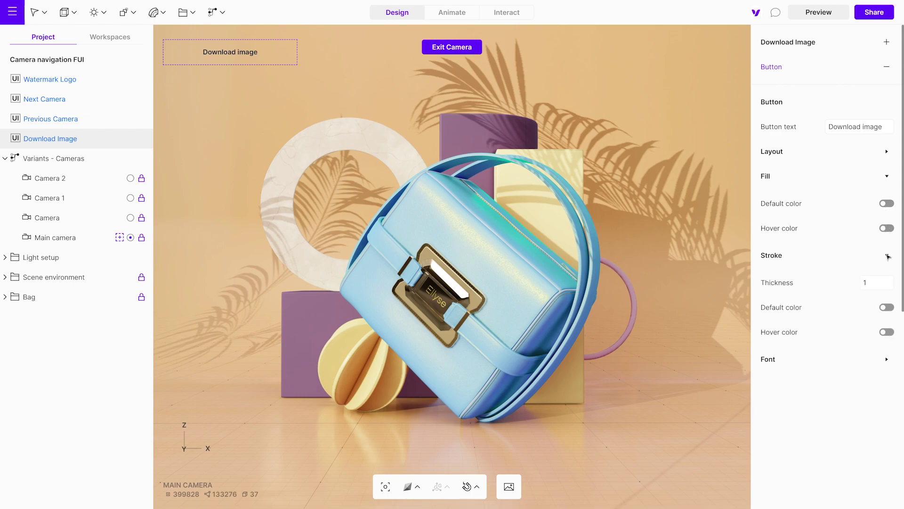
pyautogui.click(887, 307)
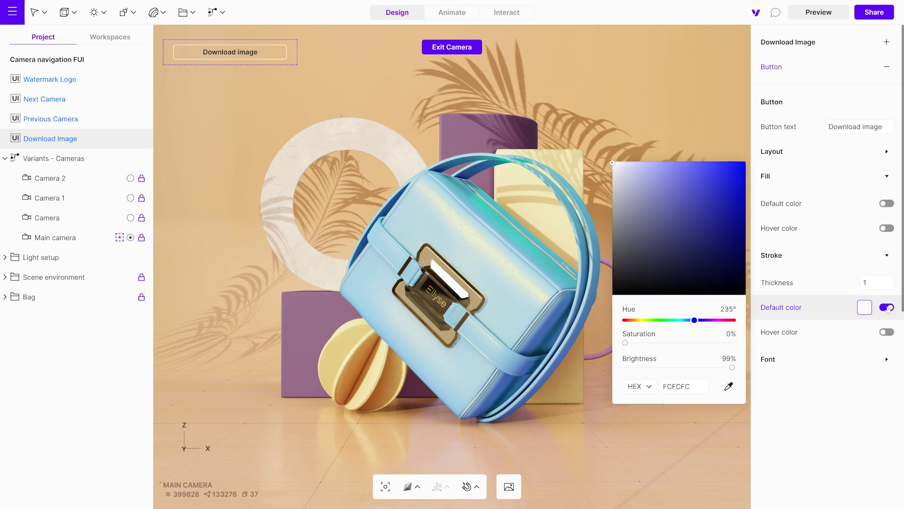
pyautogui.click(878, 285)
pyautogui.write('2')
pyautogui.press('Return')
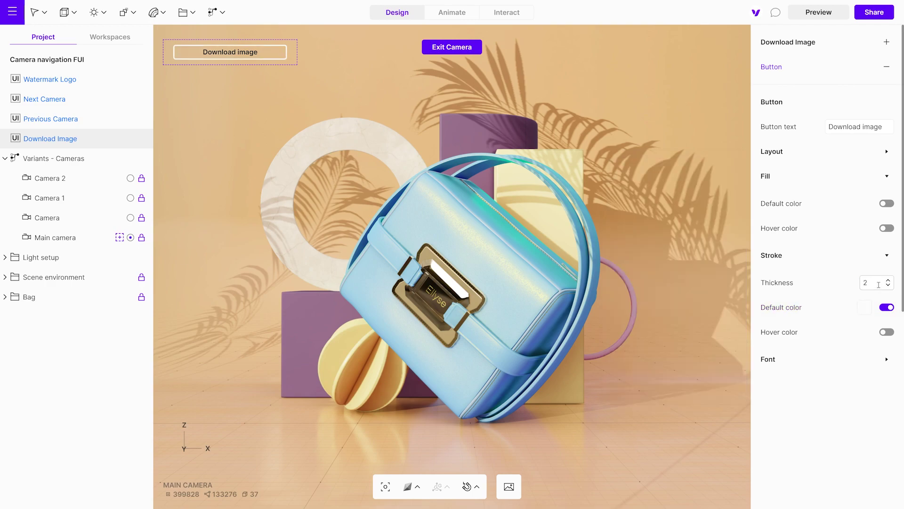
# - Change the default font color of the button text to white, FFFFFF
pyautogui.click(882, 360)
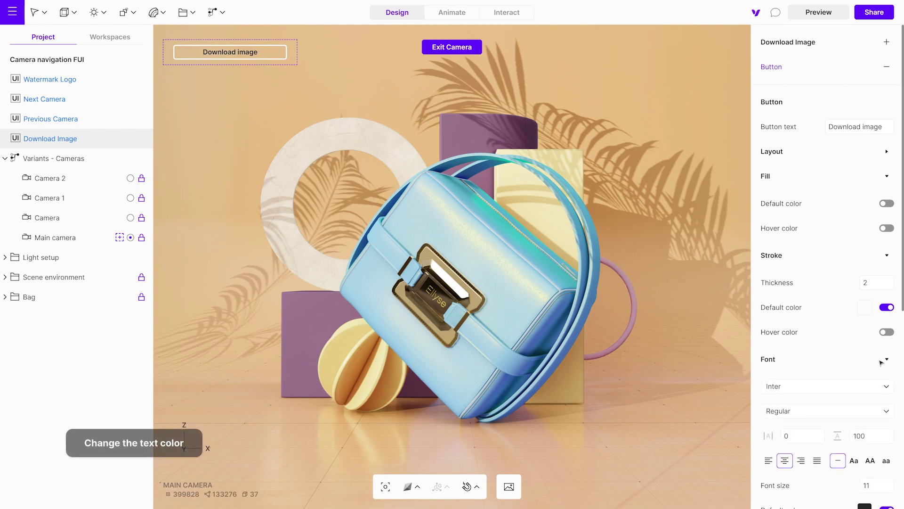
pyautogui.scroll(-5, 853, 362)
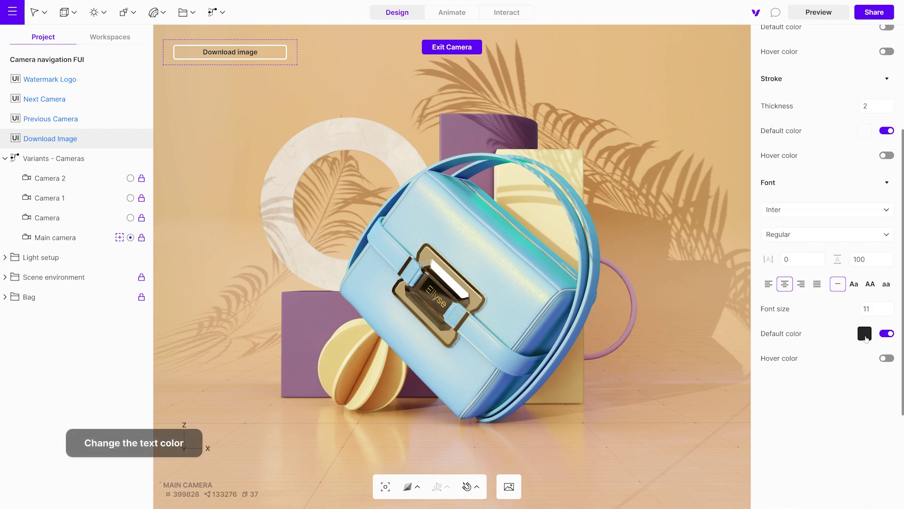
pyautogui.click(865, 334)
pyautogui.moveTo(612, 302); pyautogui.dragTo(608, 172)
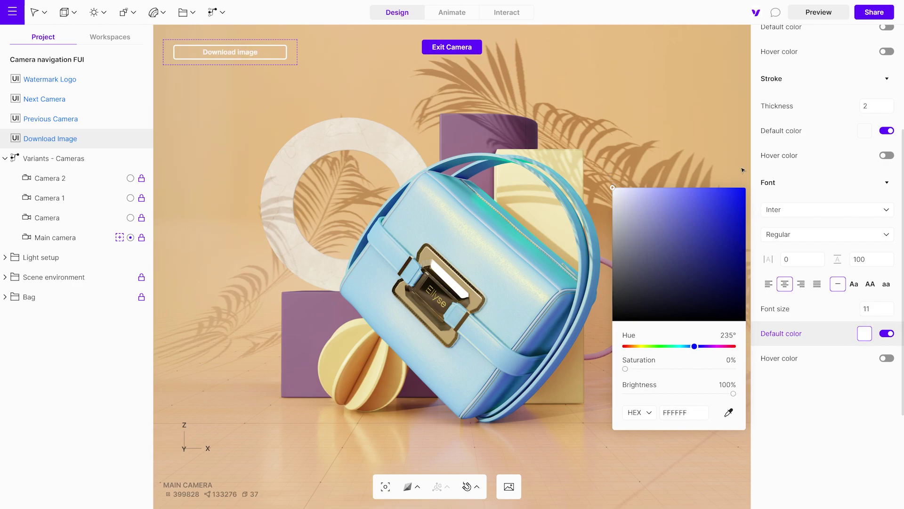
# - Set the position of the Download Image floating UI to Bottom center
pyautogui.scroll(5, 831, 169)
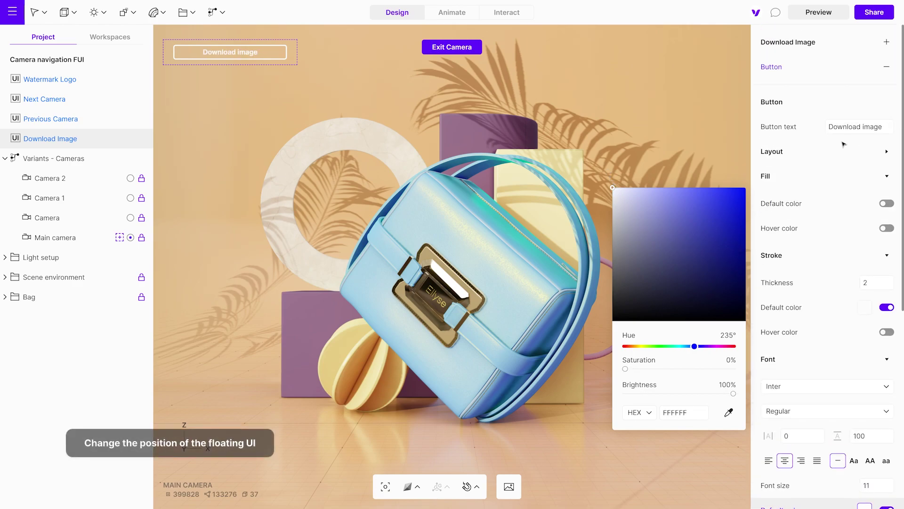
pyautogui.click(814, 42)
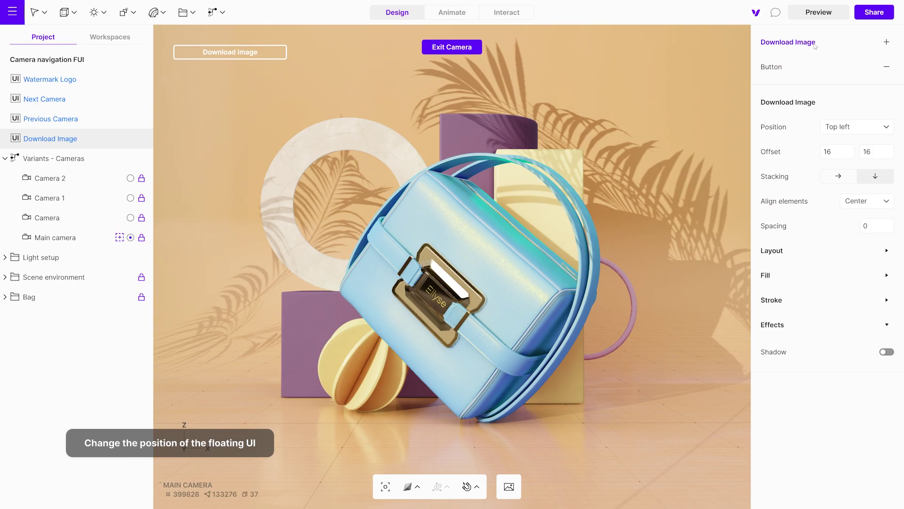
pyautogui.click(867, 127)
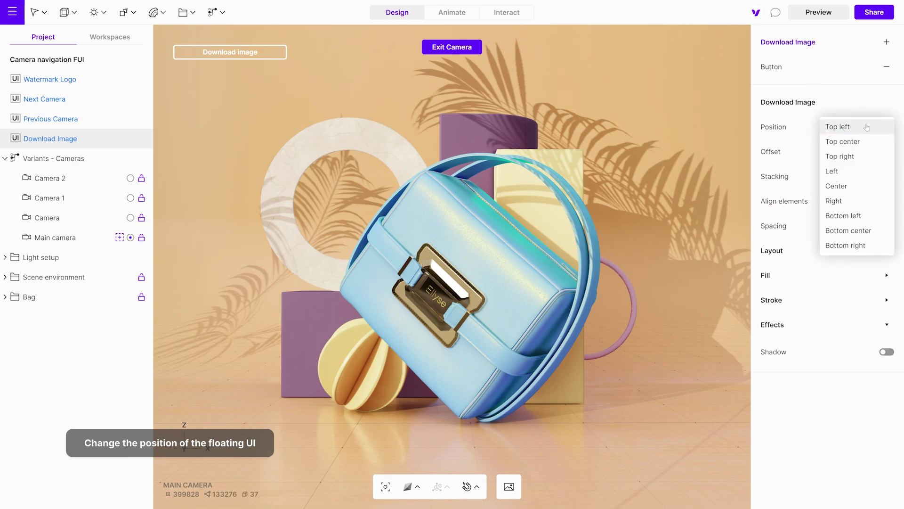
pyautogui.click(848, 231)
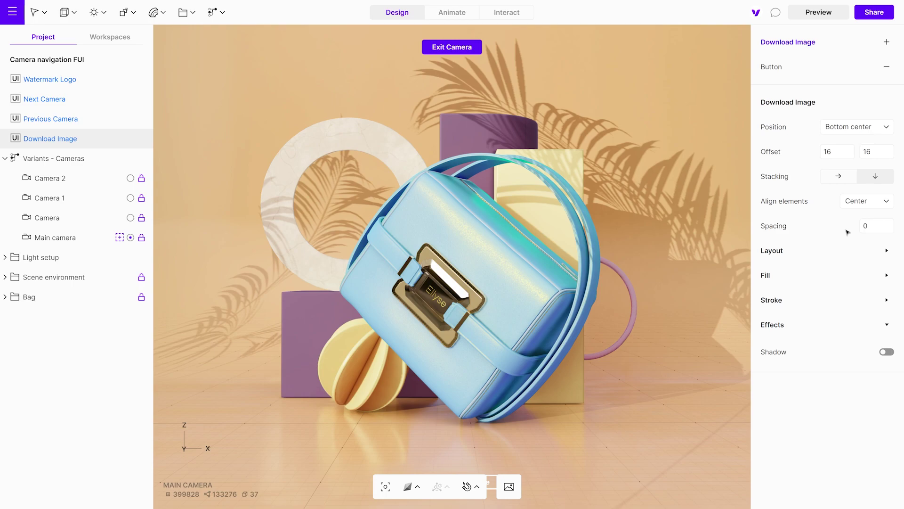
# - Create a new interaction and rename it as Download Image
pyautogui.click(507, 14)
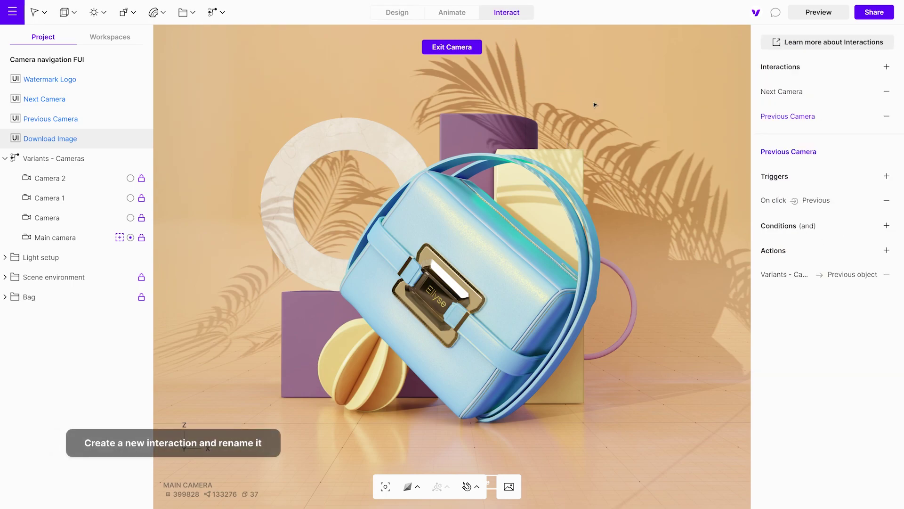
pyautogui.click(887, 66)
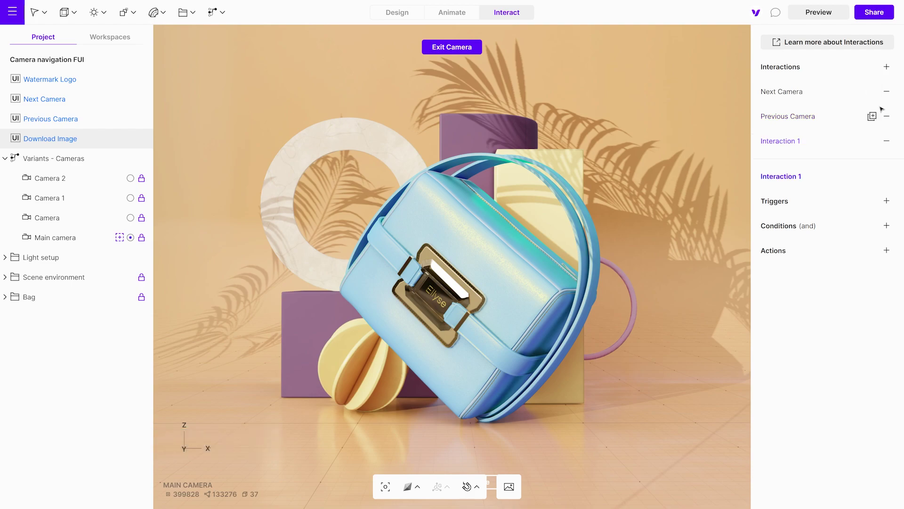
pyautogui.doubleClick(801, 141)
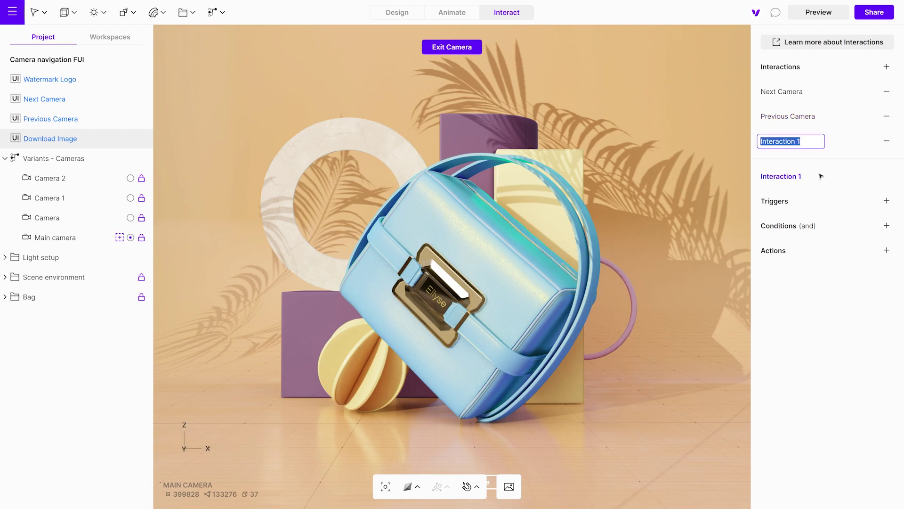
pyautogui.write('Download Image')
pyautogui.press('Return')
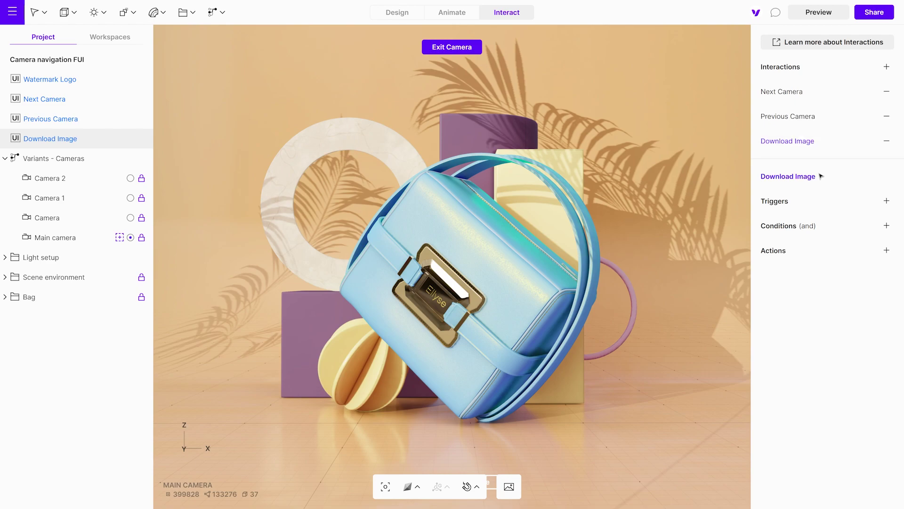
# - Add an On click trigger to the Download Image interaction, targeting the Button element of the Download Image floating UI
pyautogui.click(886, 202)
pyautogui.click(870, 218)
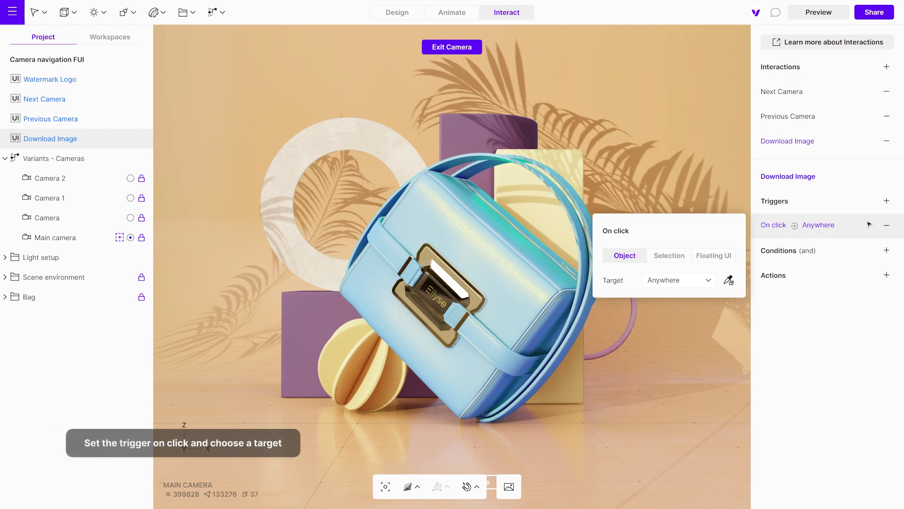
pyautogui.click(713, 259)
pyautogui.click(701, 280)
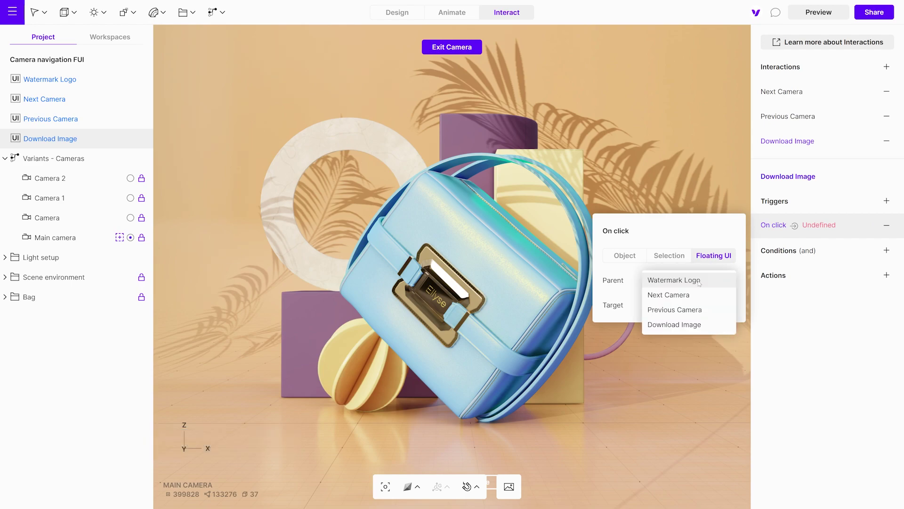
pyautogui.click(696, 324)
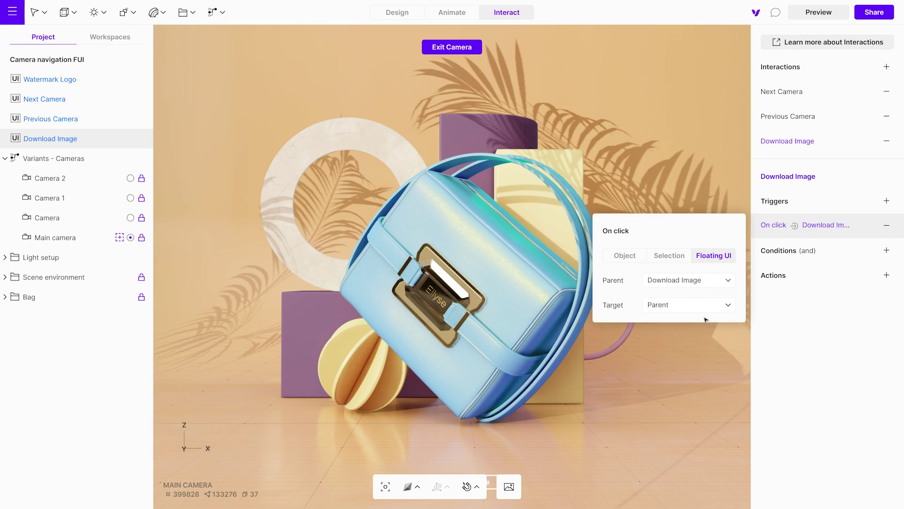
pyautogui.click(707, 309)
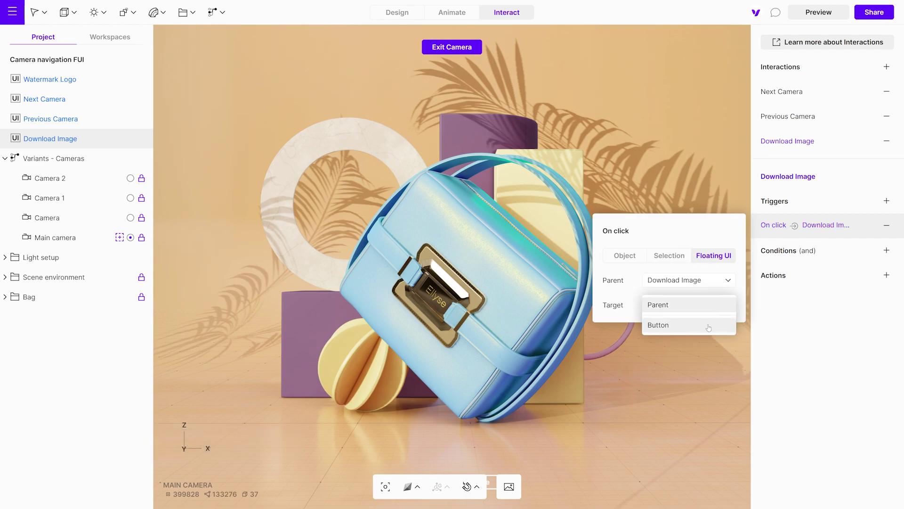
pyautogui.click(709, 328)
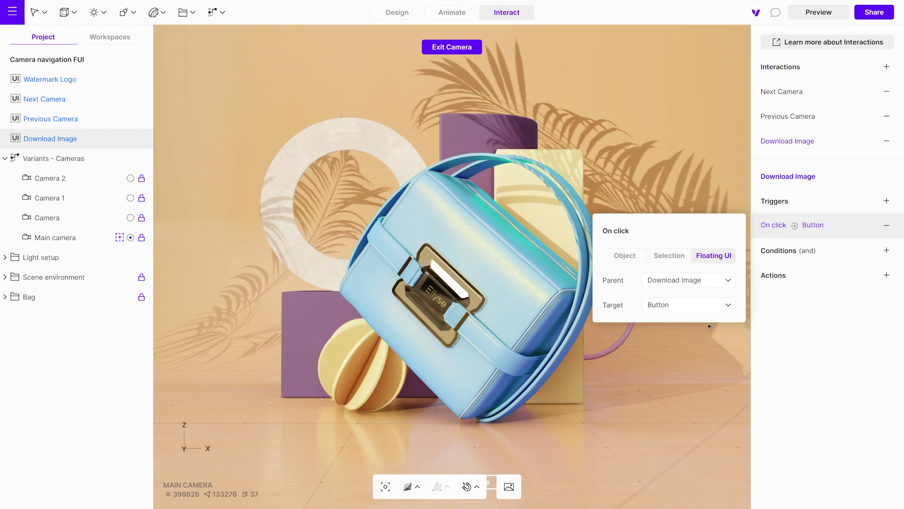
# - Add a Download image action to the interaction with the camera on Current view and custom resolution enabled
pyautogui.click(887, 276)
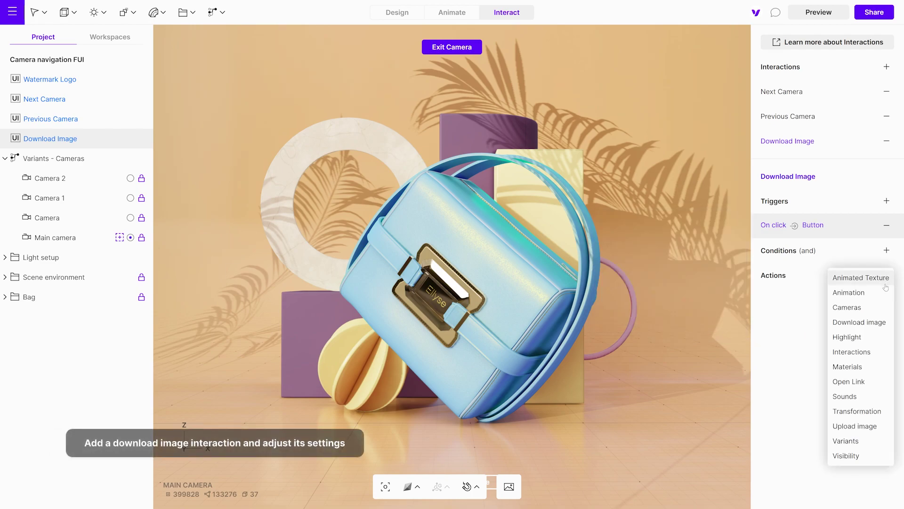
pyautogui.click(859, 323)
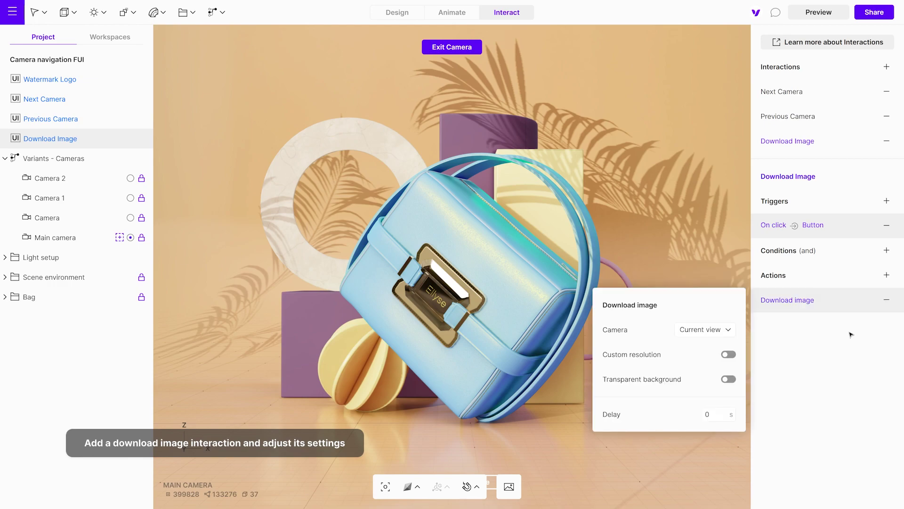
pyautogui.click(725, 333)
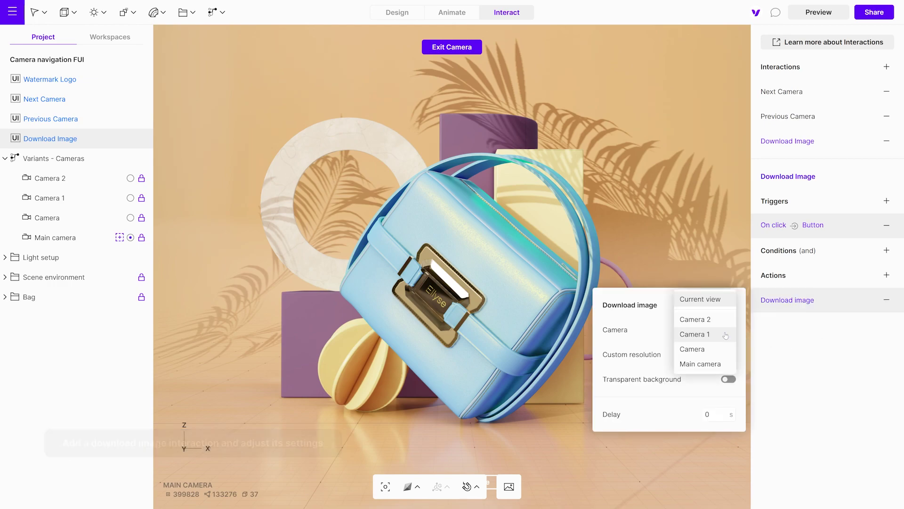
pyautogui.click(717, 301)
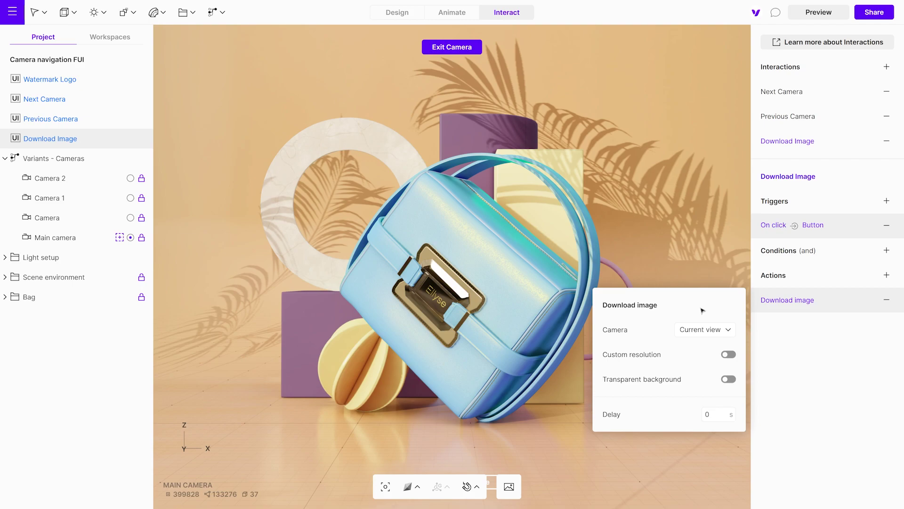
pyautogui.click(728, 355)
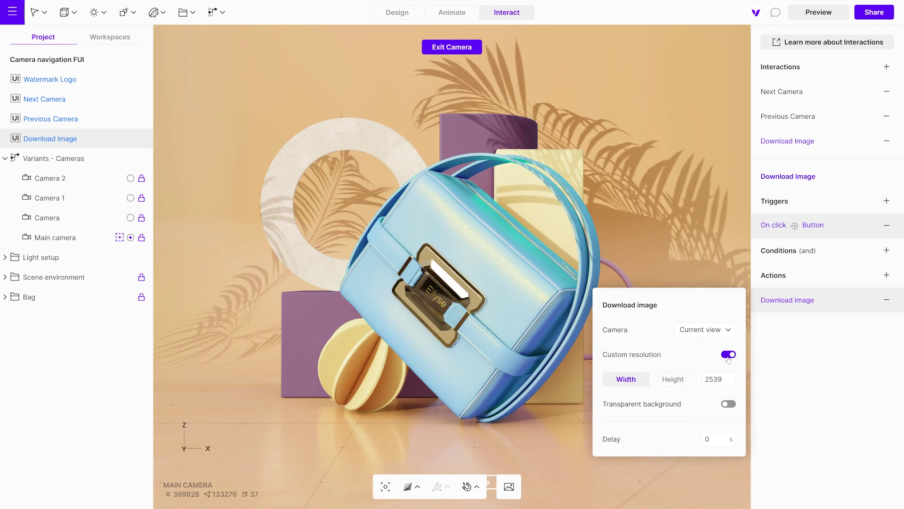
# - Base the Download image action's custom resolution on height, keep transparent background off, and close the action settings
pyautogui.click(683, 380)
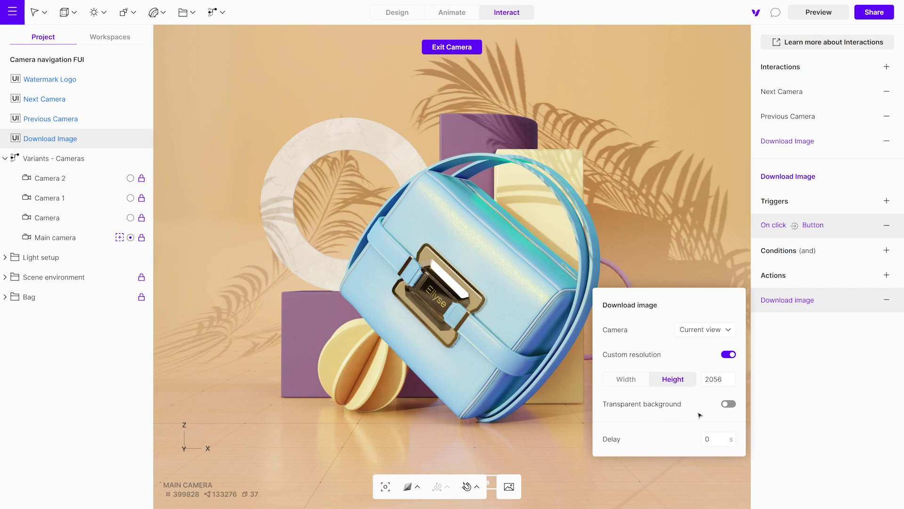
pyautogui.click(728, 406)
pyautogui.click(729, 405)
pyautogui.click(696, 233)
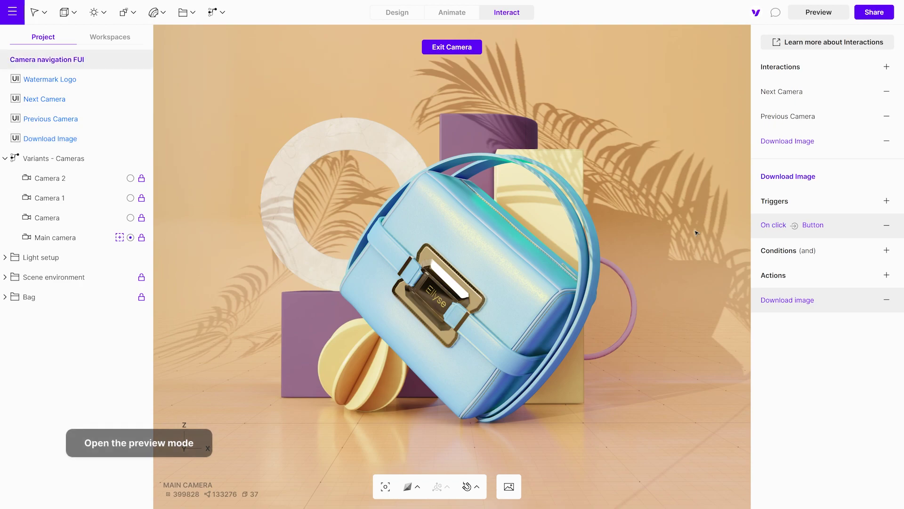
# - Preview the scene, switch to Camera 2 with the next-camera arrow, and test downloading an image of that view
pyautogui.click(831, 15)
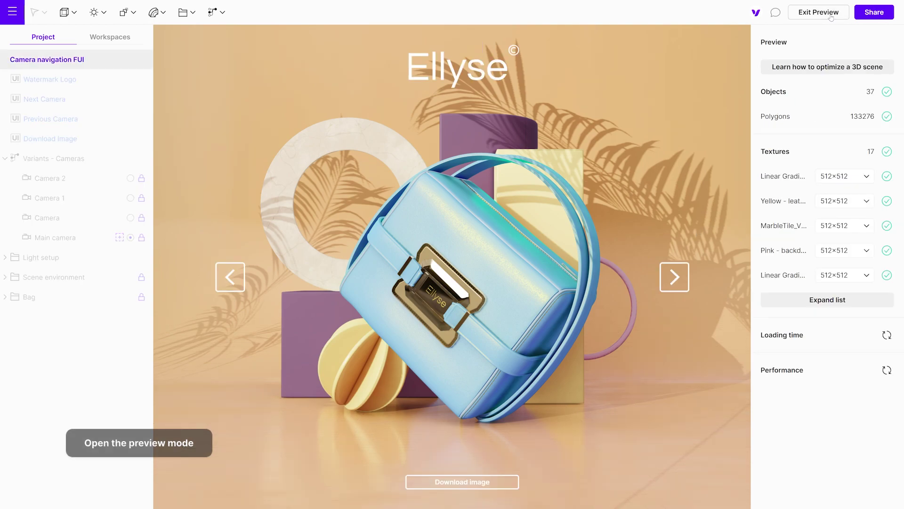
pyautogui.click(678, 284)
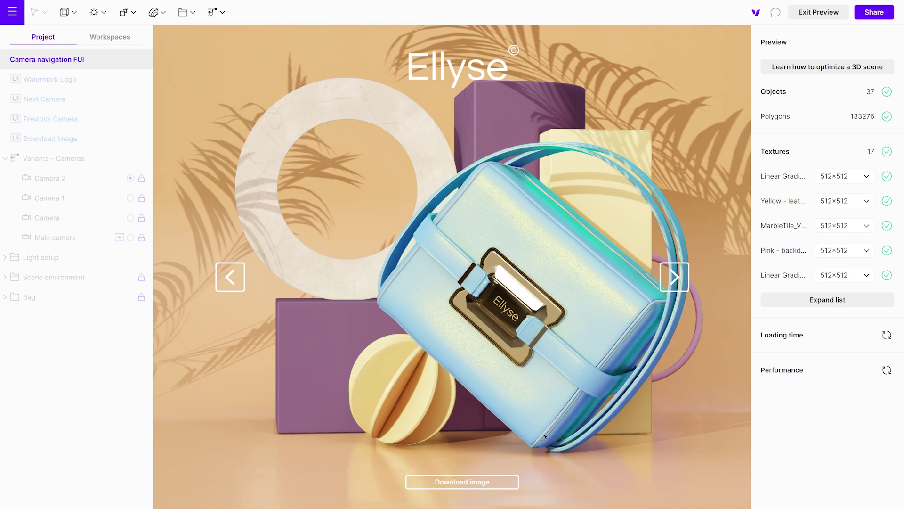
pyautogui.click(464, 481)
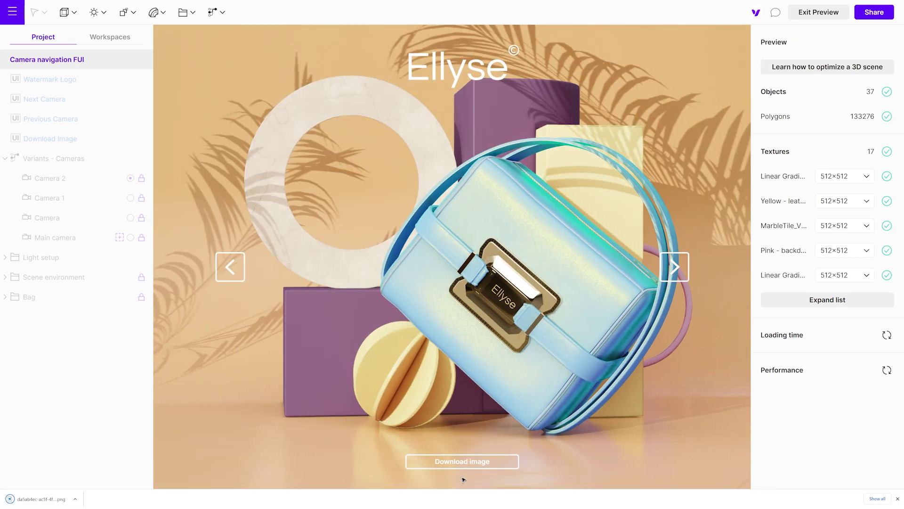
# - Test image downloads from the Camera 1 and Camera views, advancing through the variants until back at Main camera
pyautogui.click(507, 281)
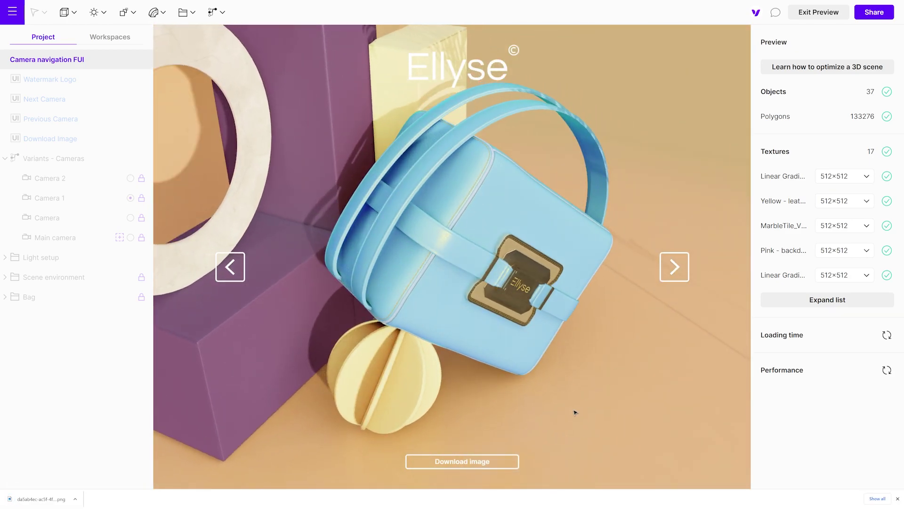
pyautogui.click(468, 464)
pyautogui.click(679, 271)
pyautogui.click(469, 464)
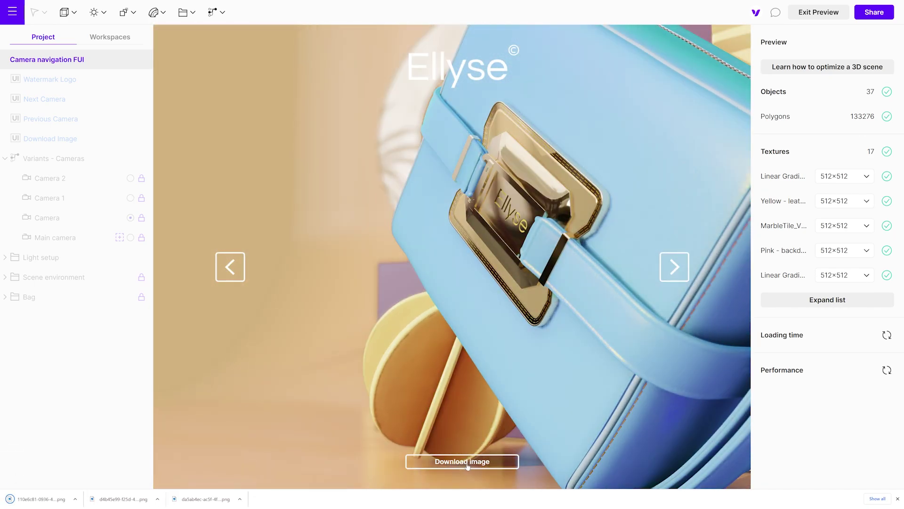
pyautogui.click(676, 272)
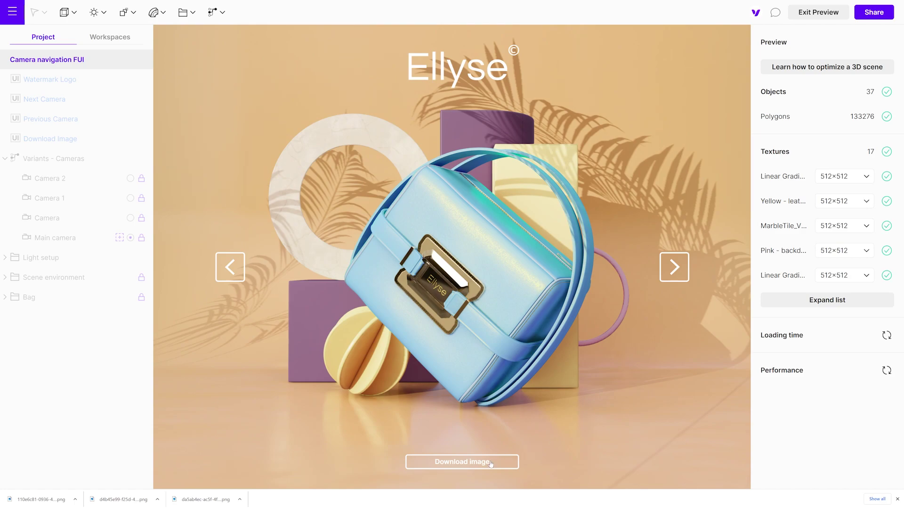